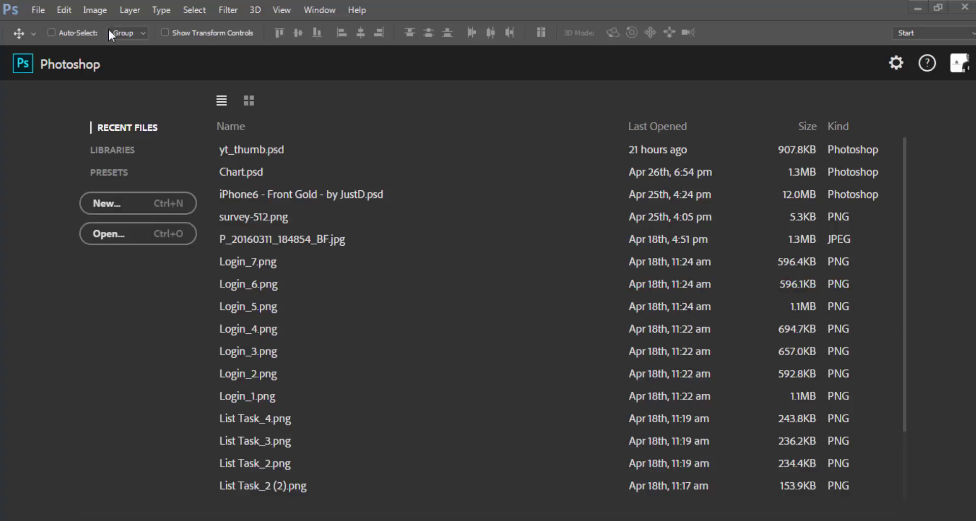
# Create a new 500 x 500 pixel, 72 ppi RGB document with white background contents
pyautogui.click(48, 10)
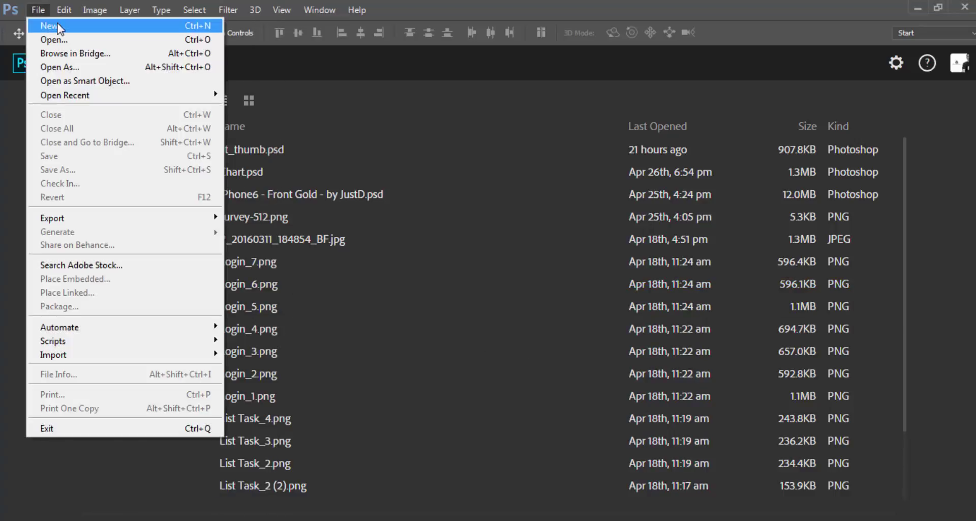
pyautogui.click(62, 24)
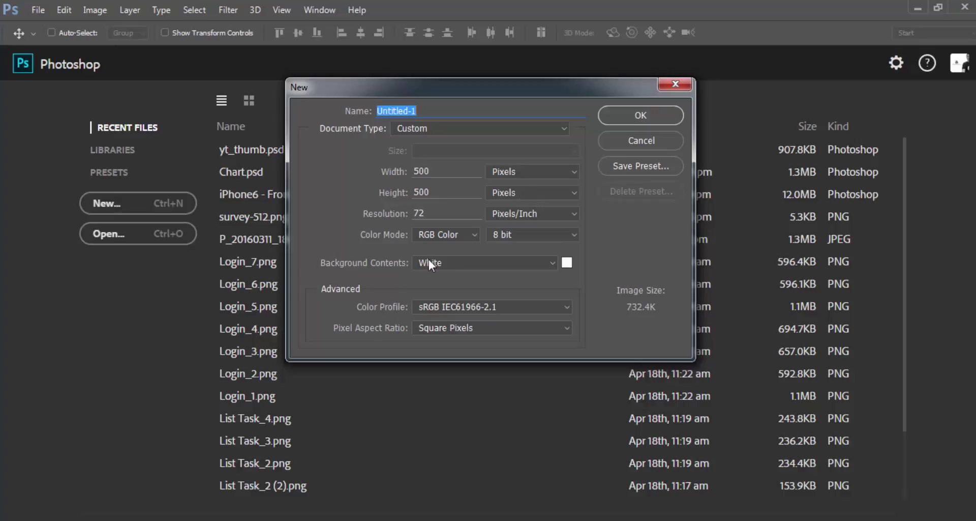
pyautogui.click(449, 264)
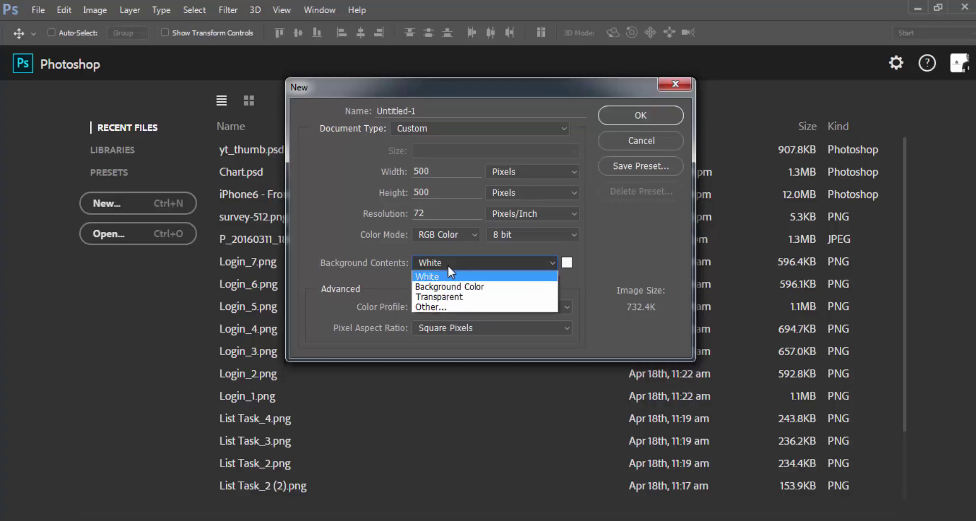
pyautogui.click(447, 276)
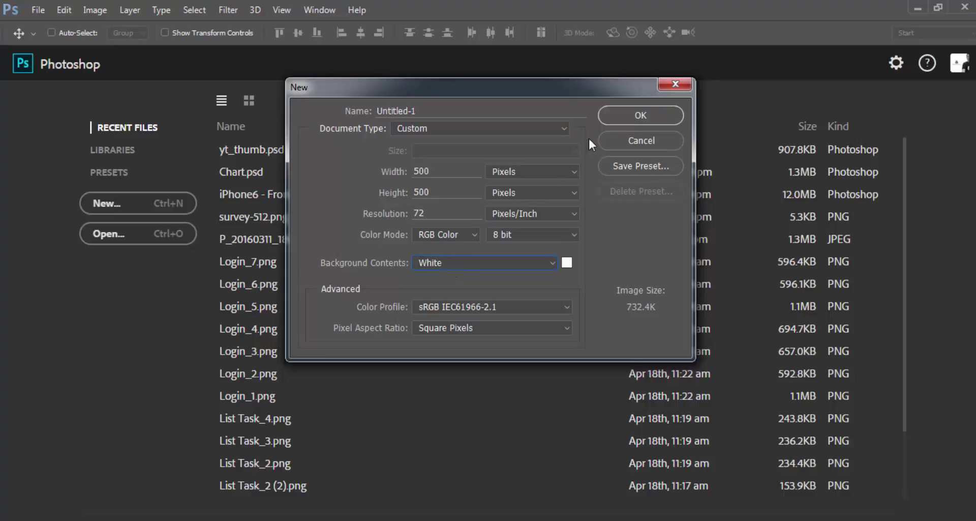
pyautogui.click(617, 117)
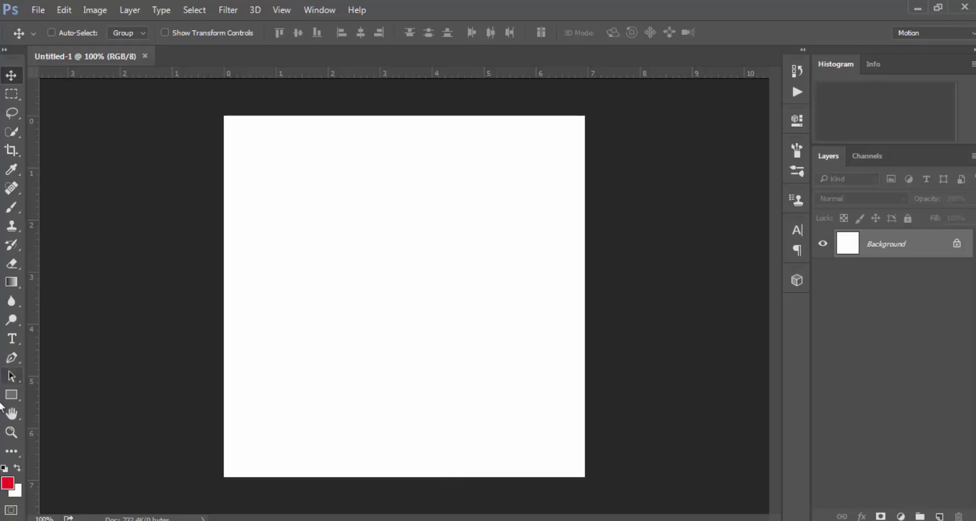
# Draw a red rectangle shape about 250 px wide and 365 px high near the middle of the canvas
pyautogui.moveTo(17, 395); pyautogui.dragTo(44, 390)
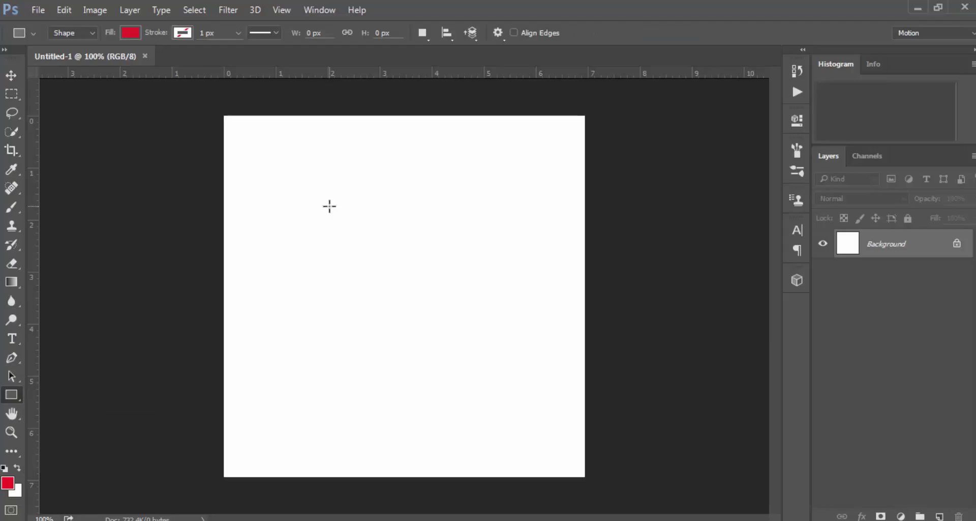
pyautogui.moveTo(323, 178); pyautogui.dragTo(502, 441)
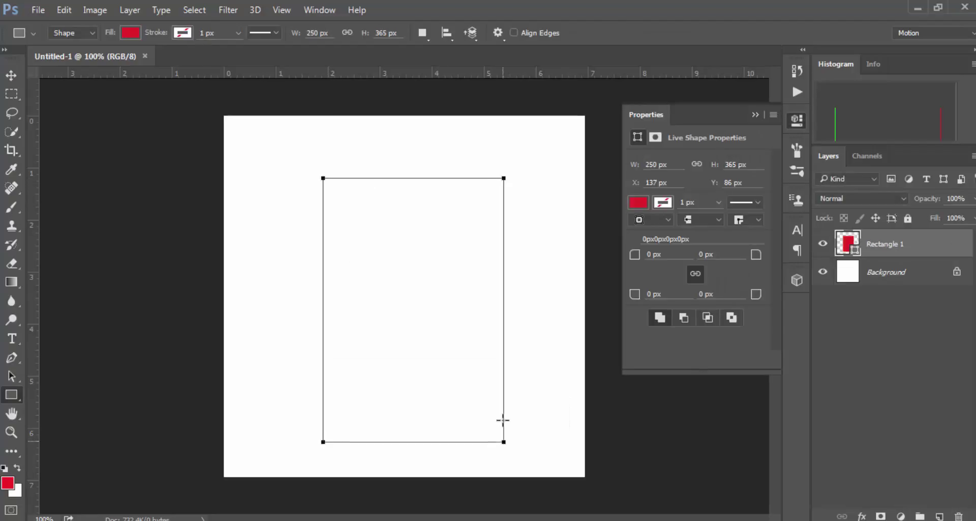
pyautogui.click(755, 115)
pyautogui.press('v')
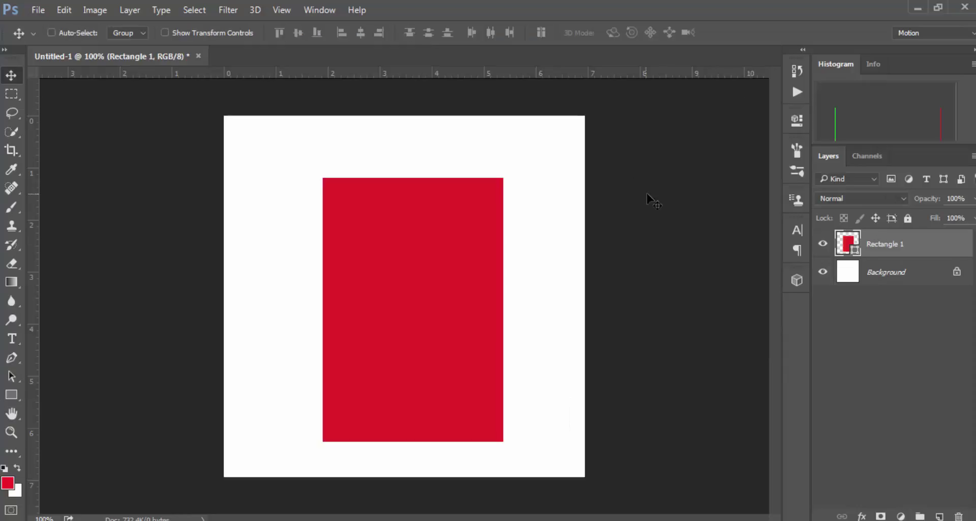
# Centre the red rectangle horizontally and vertically on the Background layer
pyautogui.keyDown('shift'); pyautogui.click(887, 277); pyautogui.keyUp('shift')
pyautogui.click(359, 33)
pyautogui.click(298, 32)
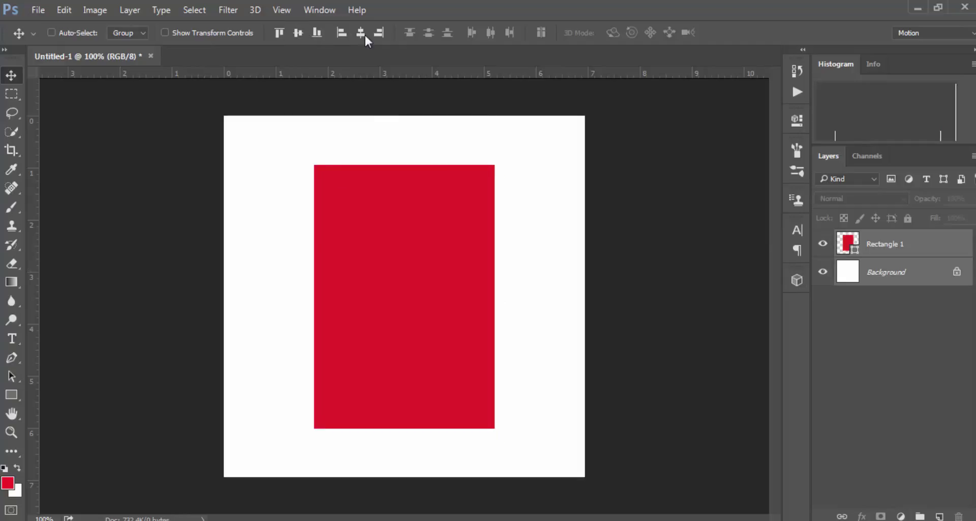
# Duplicate the Rectangle 1 layer within the same document, keeping the copy's size and position
pyautogui.click(876, 244)
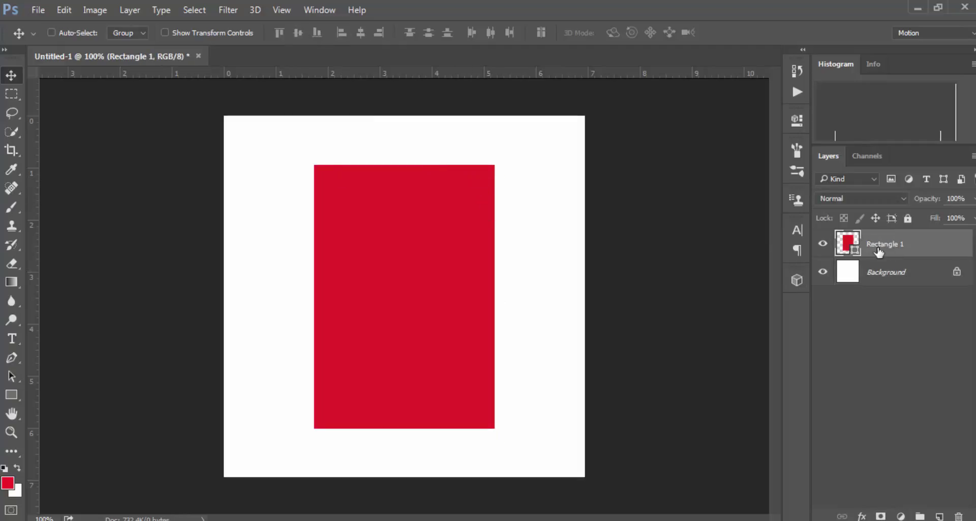
pyautogui.rightClick(886, 246)
pyautogui.click(644, 143)
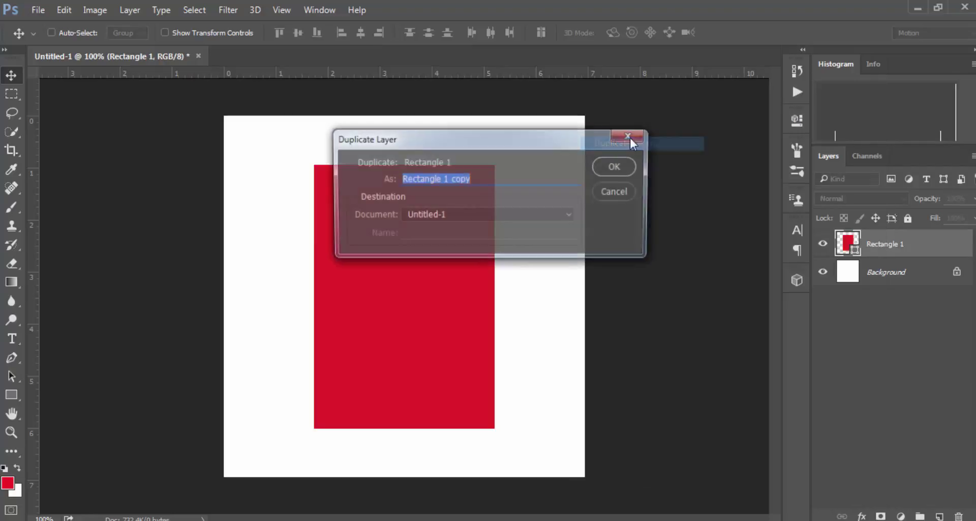
pyautogui.click(612, 168)
pyautogui.hotkey('ctrl', 't')
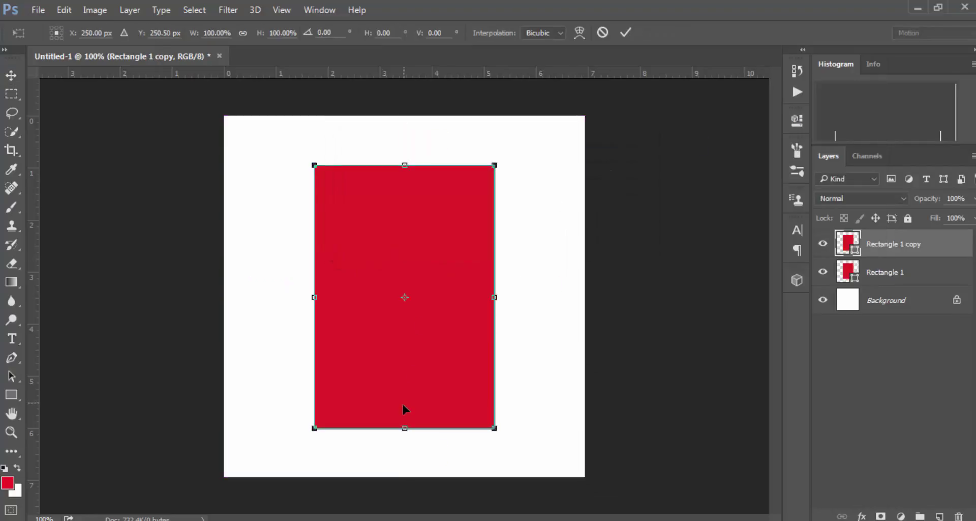
pyautogui.press('Return')
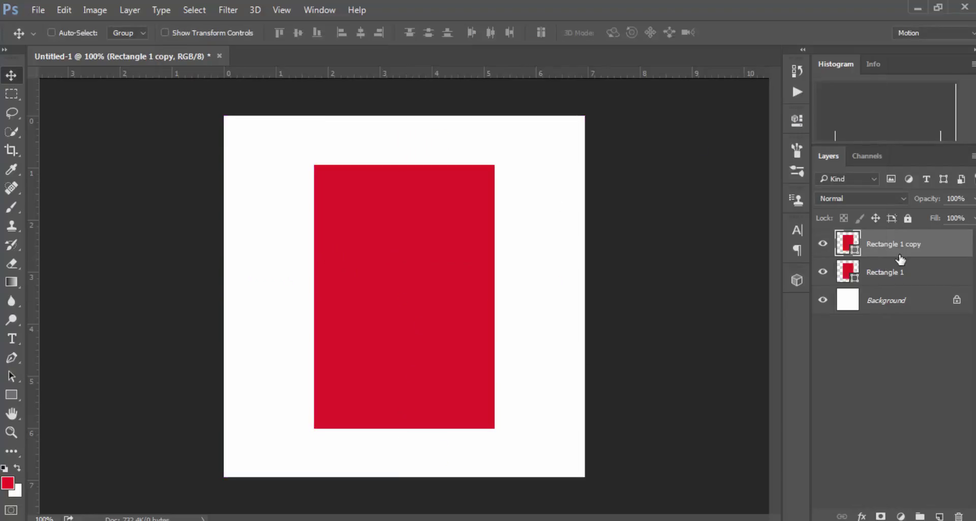
# Apply a dark blue Color Overlay at 100% opacity to the duplicated rectangle
pyautogui.click(862, 516)
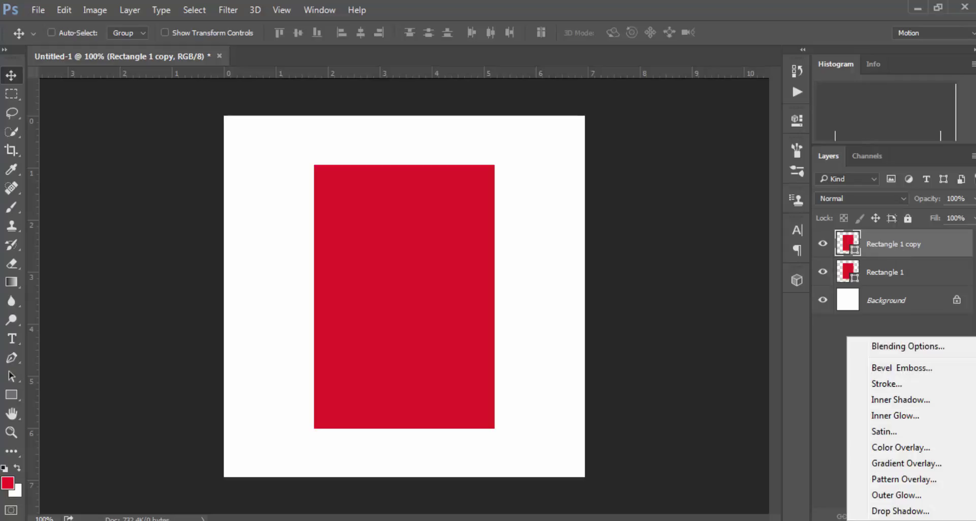
pyautogui.click(895, 450)
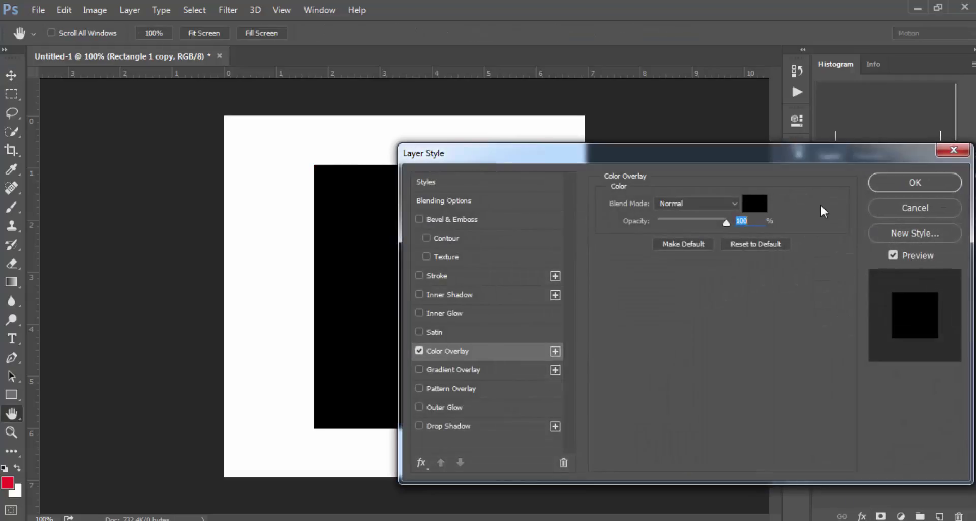
pyautogui.click(763, 206)
pyautogui.click(768, 344)
pyautogui.click(722, 326)
pyautogui.click(890, 260)
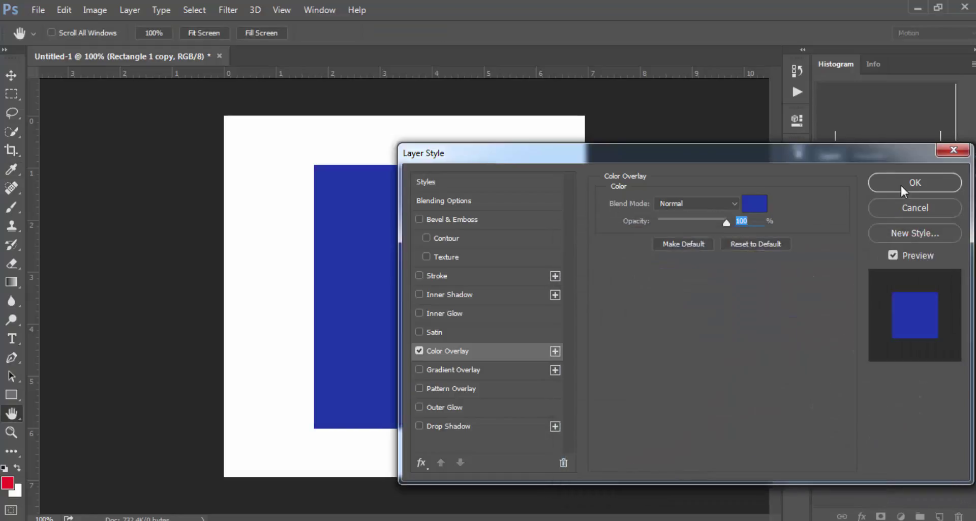
pyautogui.click(901, 184)
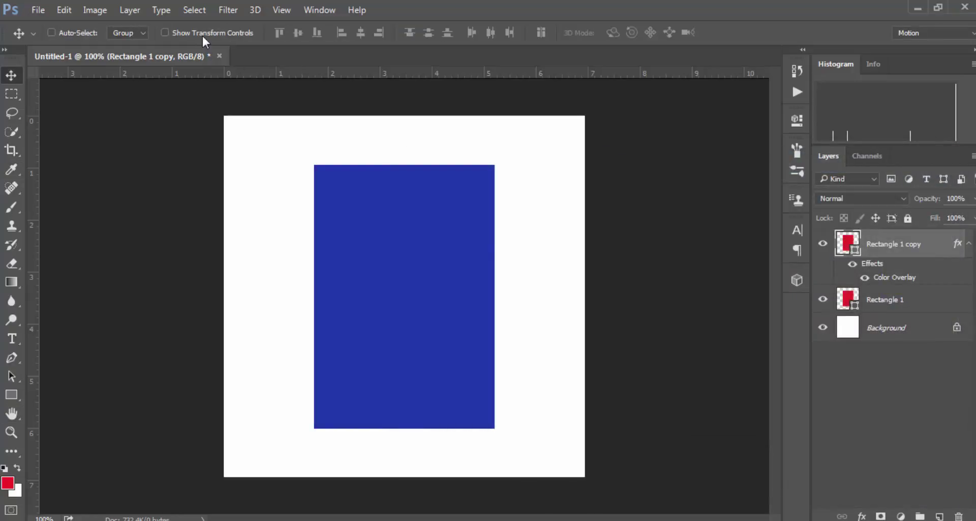
# Shrink the blue rectangle from its bottom edge up to the middle so it covers only the upper half
pyautogui.click(199, 32)
pyautogui.moveTo(404, 428); pyautogui.dragTo(414, 298)
pyautogui.press('Return')
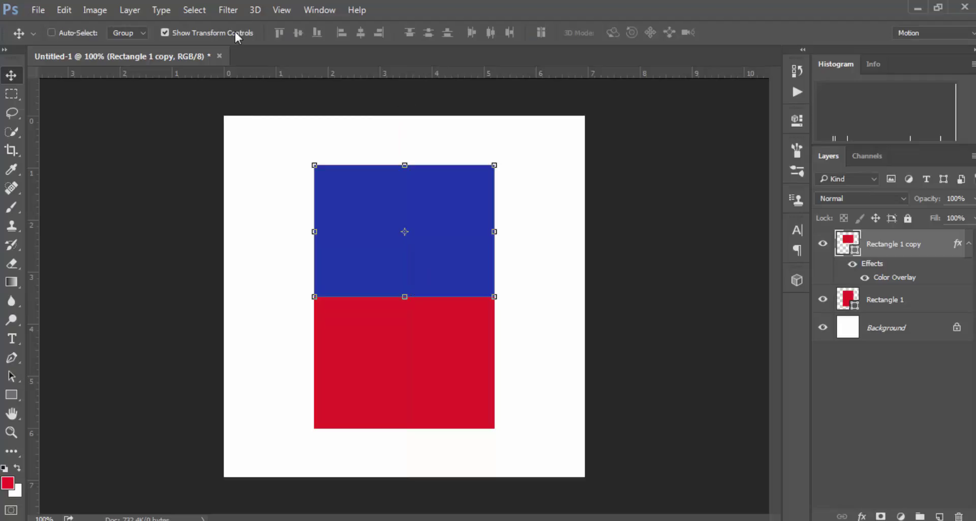
pyautogui.click(235, 34)
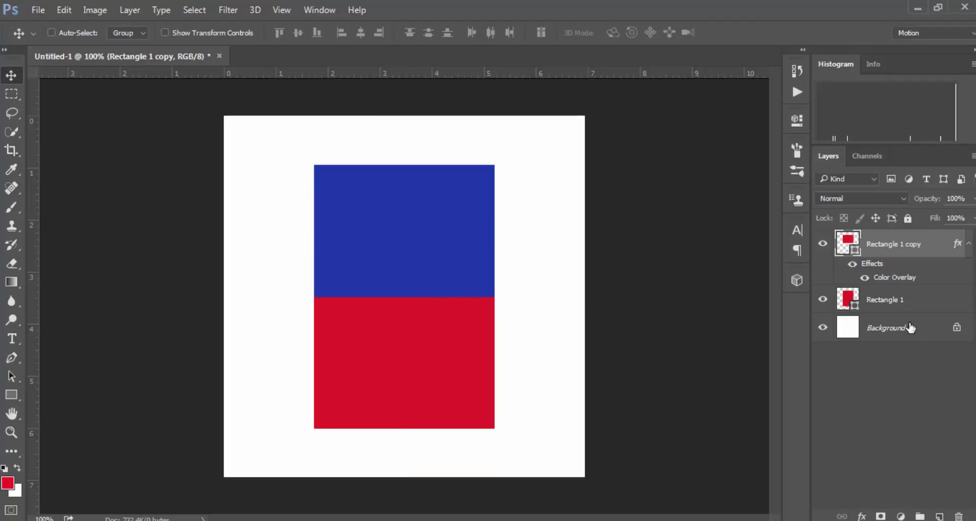
# Shrink the red Rectangle 1 from its top edge down to the blue rectangle's bottom edge, then hide the transform controls
pyautogui.click(887, 304)
pyautogui.click(222, 36)
pyautogui.moveTo(404, 165); pyautogui.dragTo(408, 296)
pyautogui.press('Return')
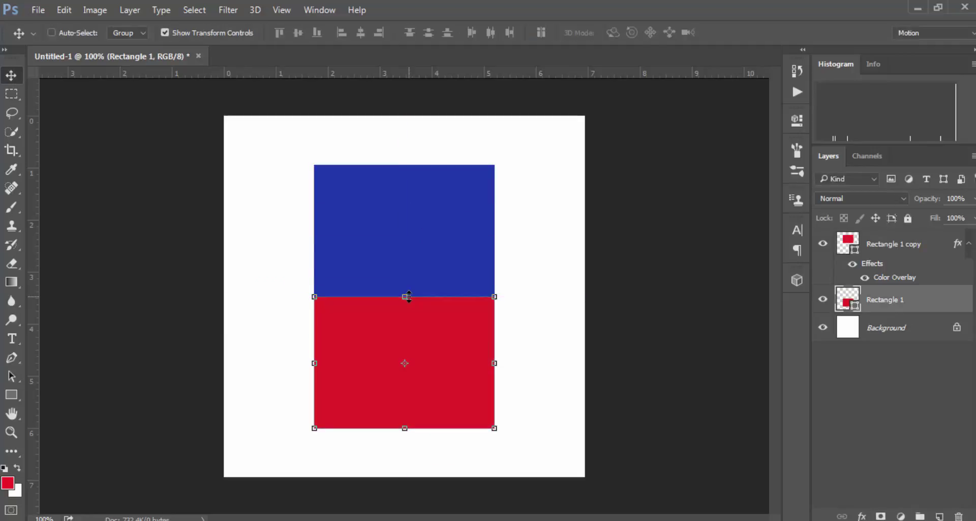
pyautogui.click(874, 247)
pyautogui.click(178, 32)
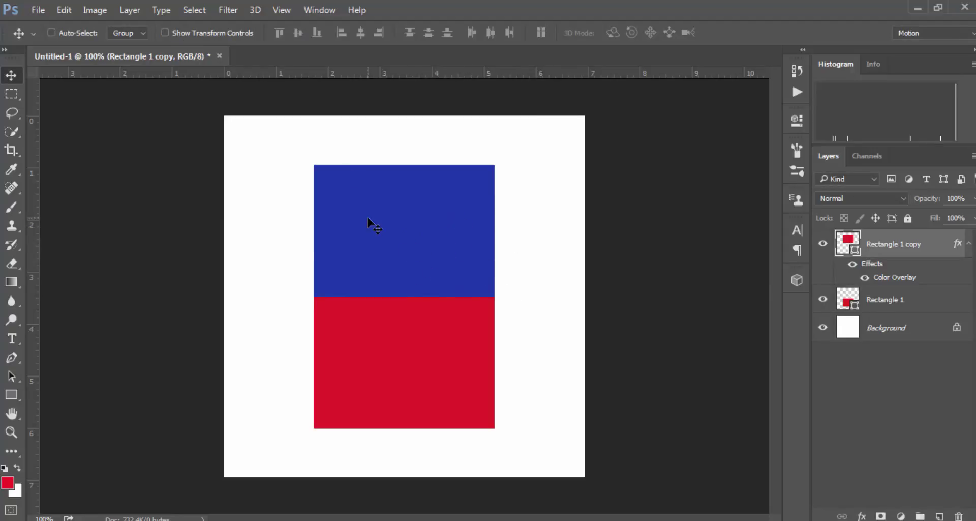
# Add the text "ON" above the rectangles and set its colour to 1ABC9C
pyautogui.click(13, 339)
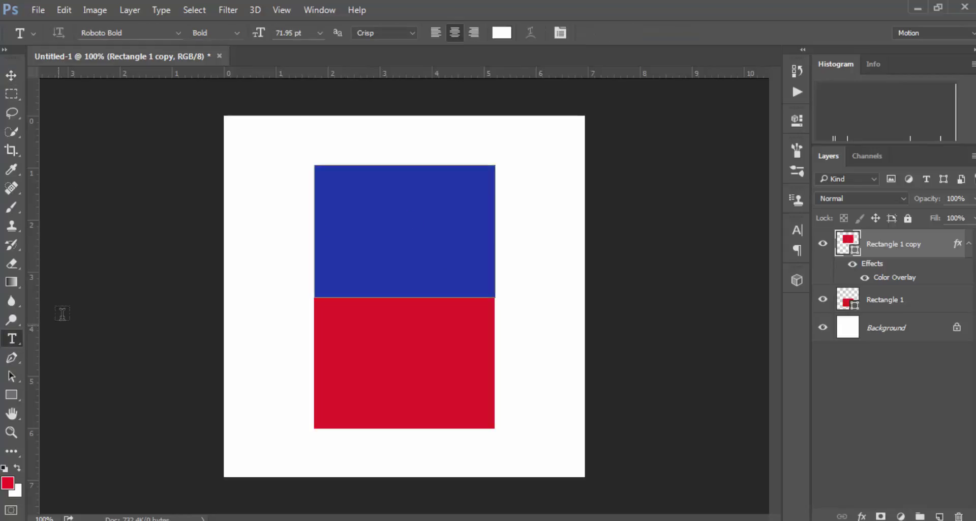
pyautogui.click(291, 144)
pyautogui.write('ABC')
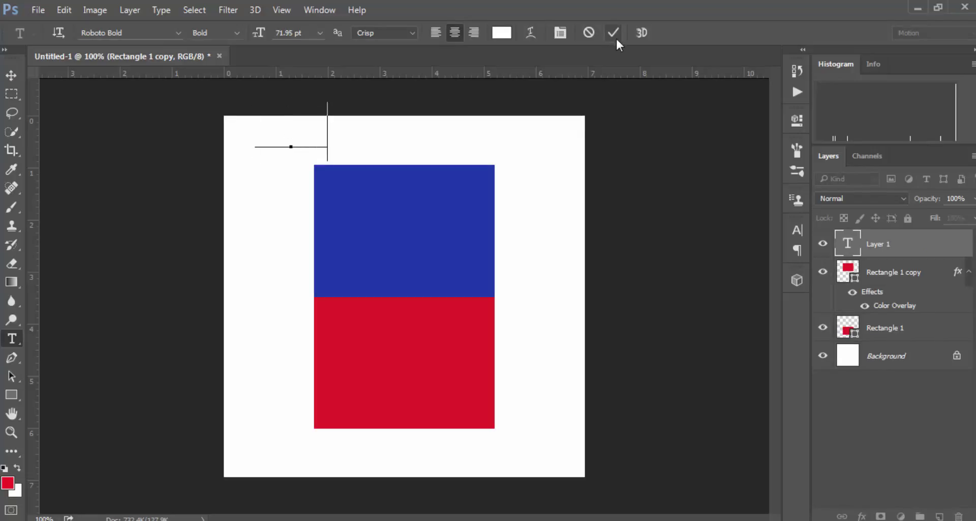
pyautogui.click(502, 32)
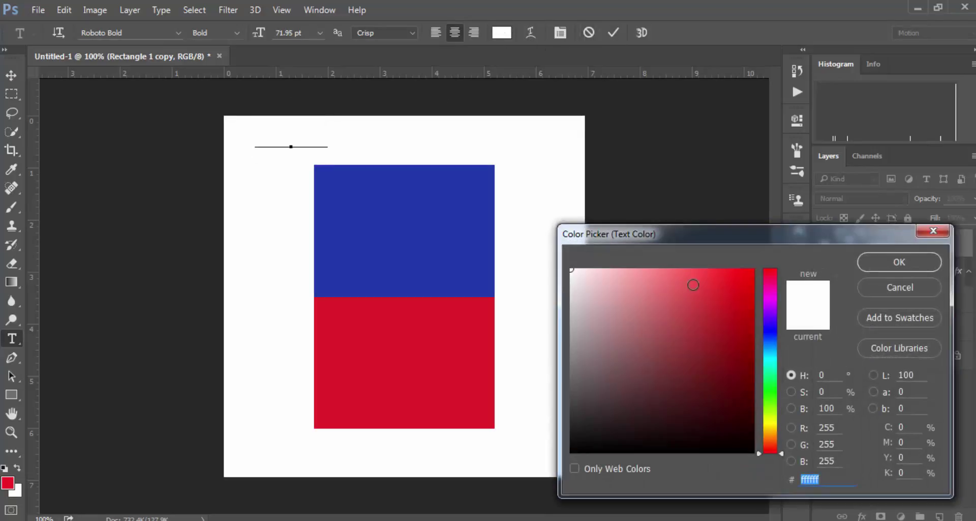
pyautogui.write('1ABC9C')
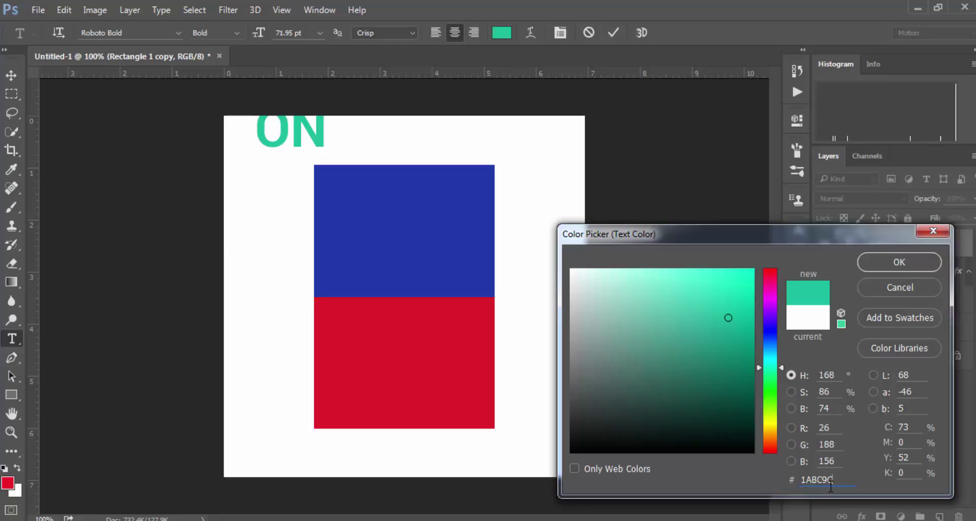
pyautogui.click(900, 262)
pyautogui.click(614, 33)
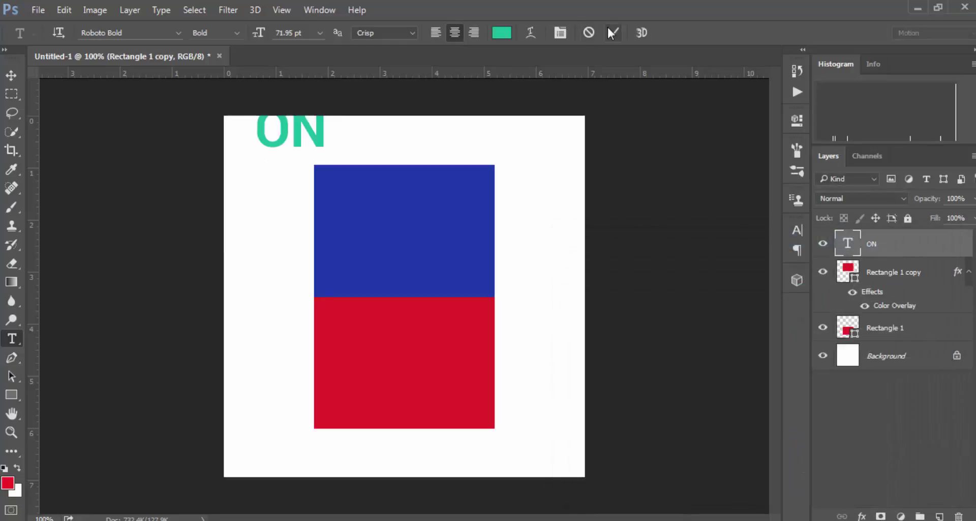
# Move the ON text onto the blue rectangle and centre it there
pyautogui.press('v')
pyautogui.moveTo(308, 133); pyautogui.dragTo(421, 240)
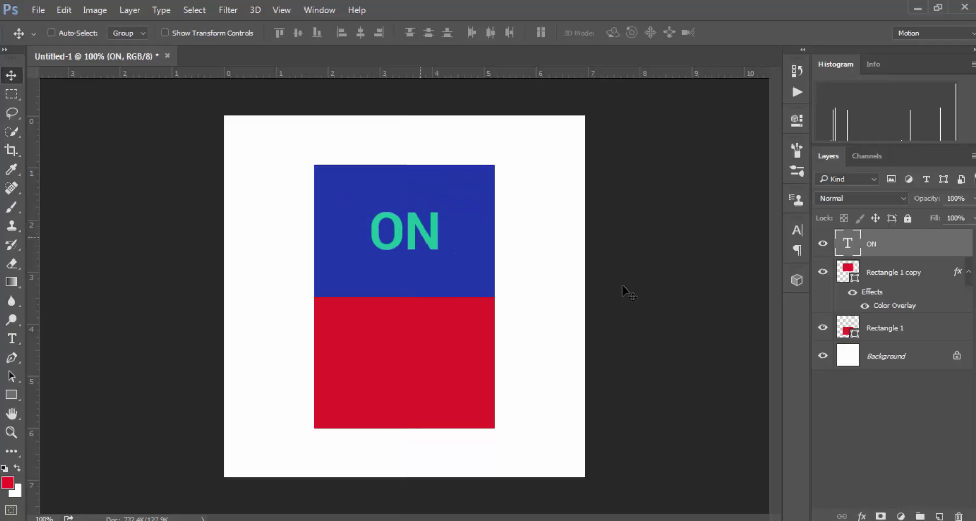
pyautogui.keyDown('ctrl'); pyautogui.click(888, 282); pyautogui.keyUp('ctrl')
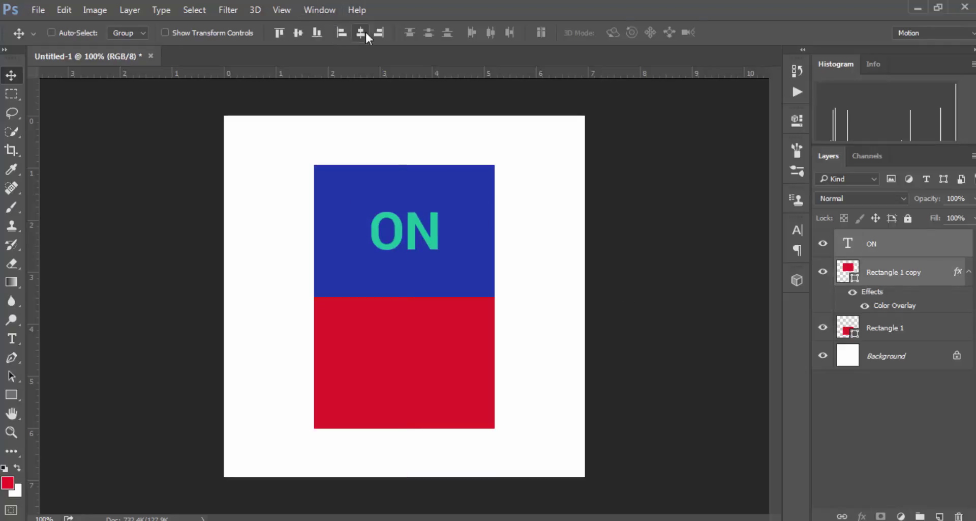
# Duplicate the ON text layer and move the copy straight down onto the red rectangle
pyautogui.rightClick(874, 243)
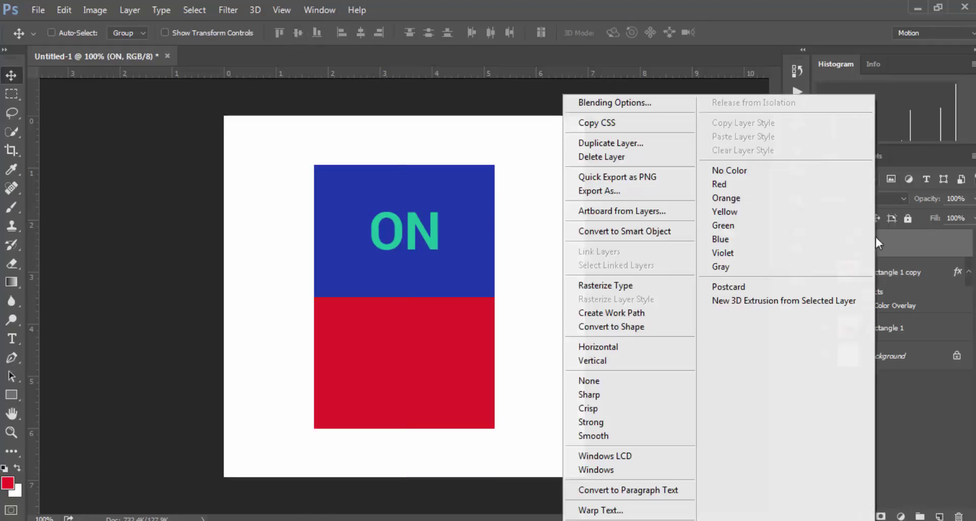
pyautogui.click(636, 143)
pyautogui.click(621, 171)
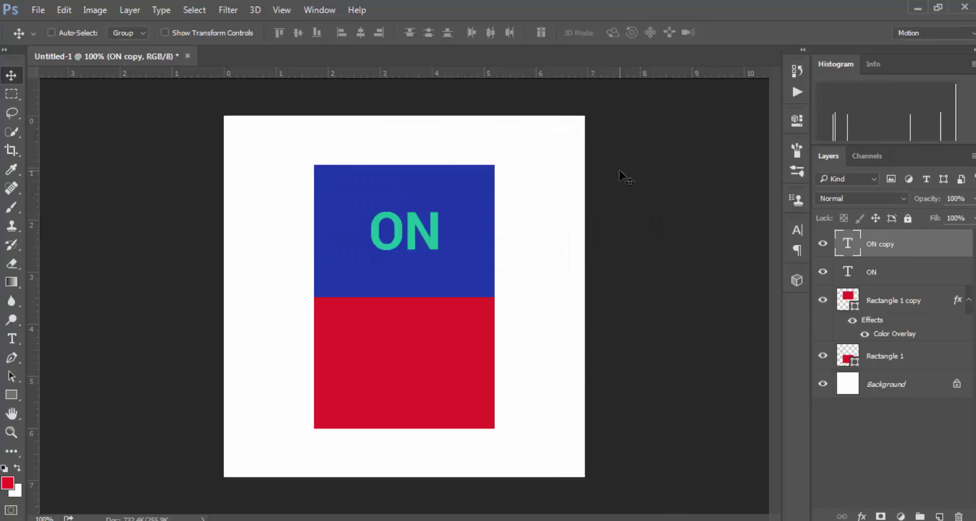
pyautogui.hotkey('shift', 'Down')
pyautogui.hotkey('shift', 'Down')
pyautogui.hotkey('shift', 'Down')
pyautogui.hotkey('shift', 'Down')
pyautogui.hotkey('shift', 'Down')
pyautogui.hotkey('shift', 'Down')
pyautogui.hotkey('shift', 'Down')
pyautogui.hotkey('shift', 'Down')
pyautogui.hotkey('shift', 'Down')
pyautogui.hotkey('shift', 'Down')
pyautogui.hotkey('shift', 'Down')
pyautogui.hotkey('shift', 'Down')
pyautogui.hotkey('shift', 'Down')
pyautogui.hotkey('shift', 'Down')
pyautogui.hotkey('shift', 'Down')
pyautogui.hotkey('shift', 'Down')
pyautogui.hotkey('shift', 'Down')
pyautogui.hotkey('shift', 'Down')
pyautogui.hotkey('shift', 'Down')
pyautogui.hotkey('shift', 'Down')
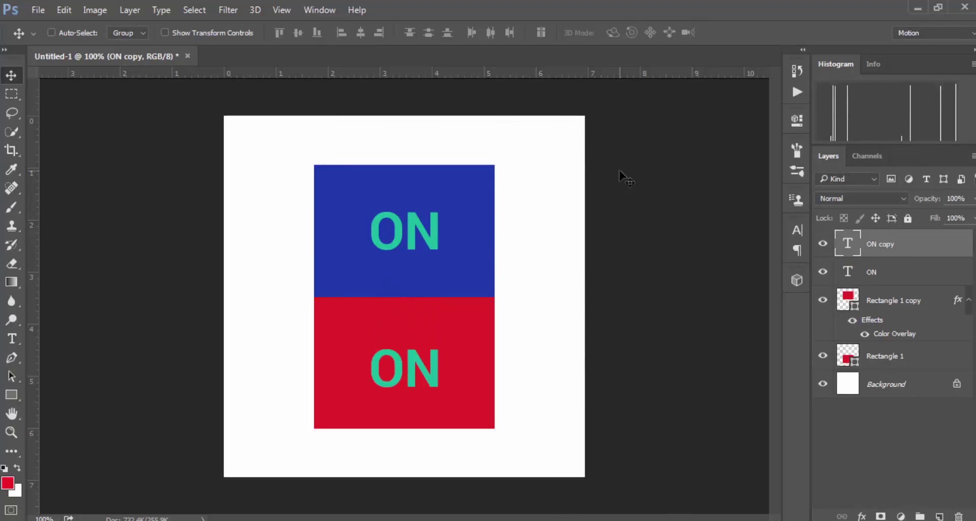
# Change the duplicated text on the red rectangle to "OFF"
pyautogui.doubleClick(847, 243)
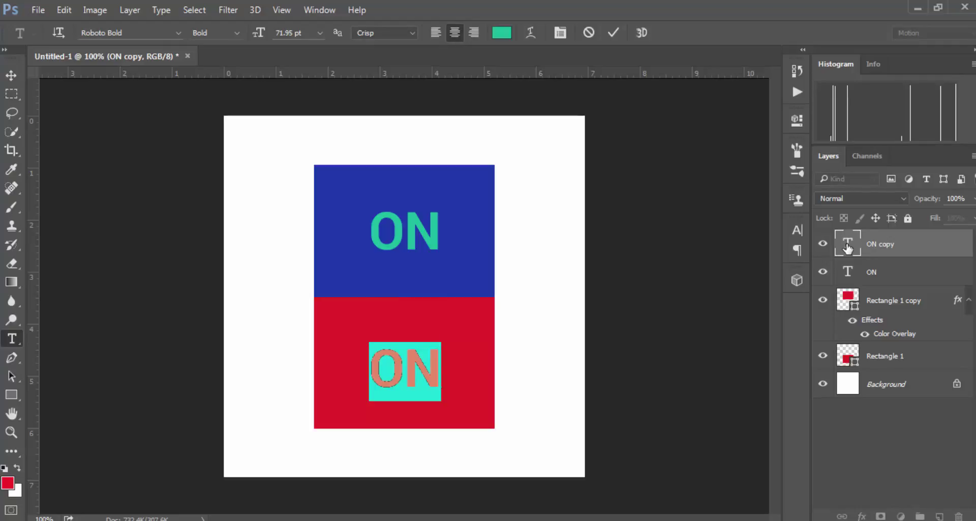
pyautogui.write('OFF')
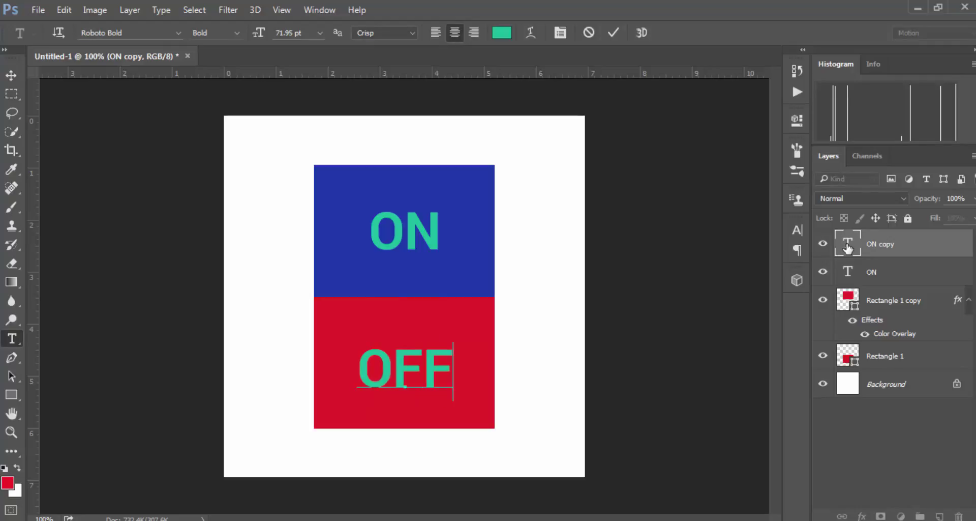
pyautogui.click(612, 34)
# Centre the OFF text vertically and horizontally on the red Rectangle 1
pyautogui.keyDown('ctrl'); pyautogui.click(887, 359); pyautogui.keyUp('ctrl')
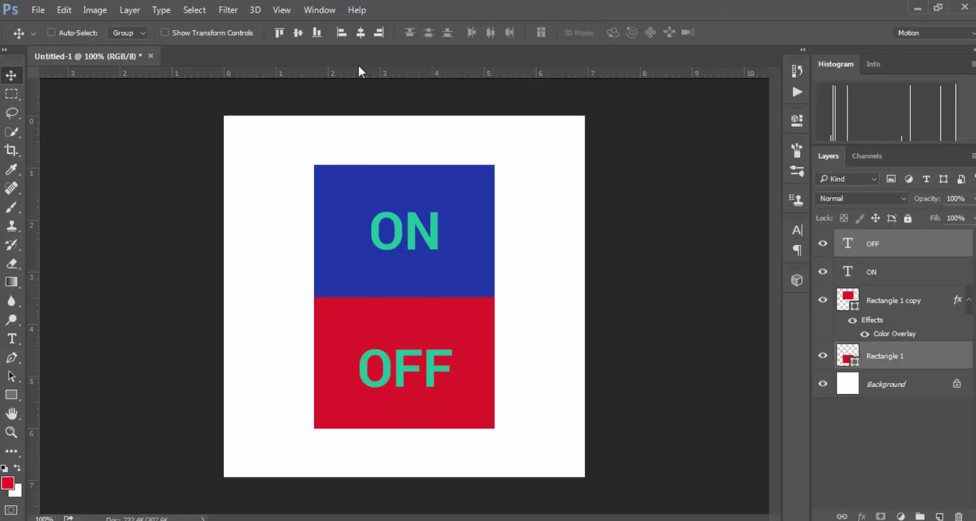
pyautogui.click(297, 34)
pyautogui.click(360, 33)
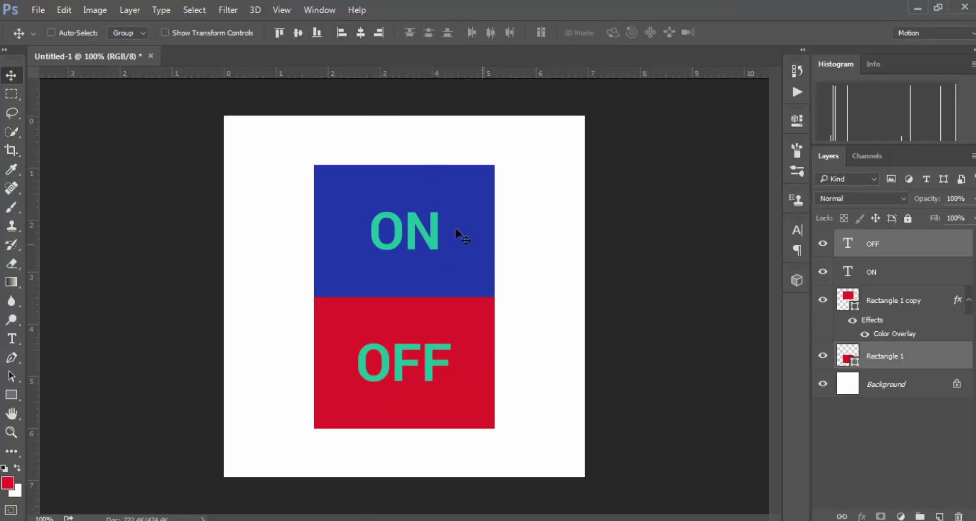
# Group the OFF, ON, Rectangle 1 copy and Rectangle 1 layers and name the group "BUTTON SWITCH"
pyautogui.click(876, 250)
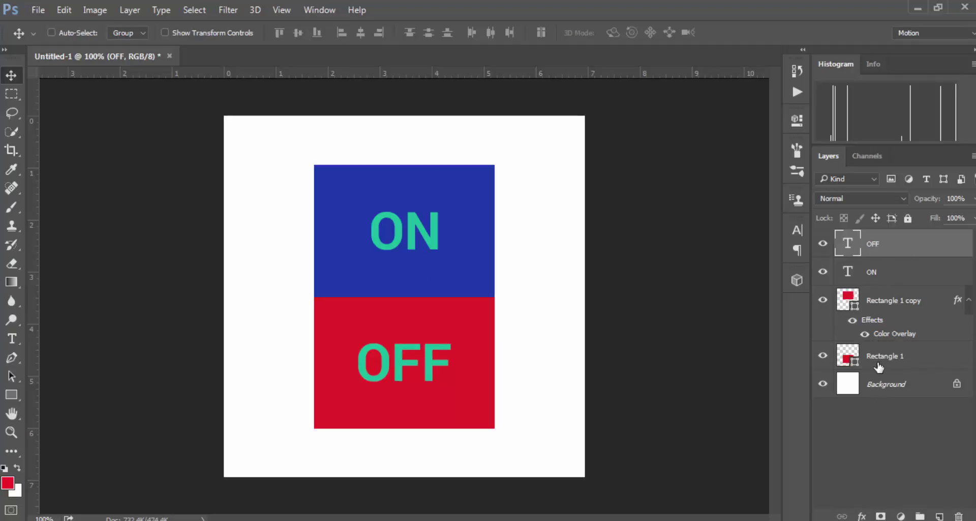
pyautogui.keyDown('shift'); pyautogui.click(879, 365); pyautogui.keyUp('shift')
pyautogui.click(920, 516)
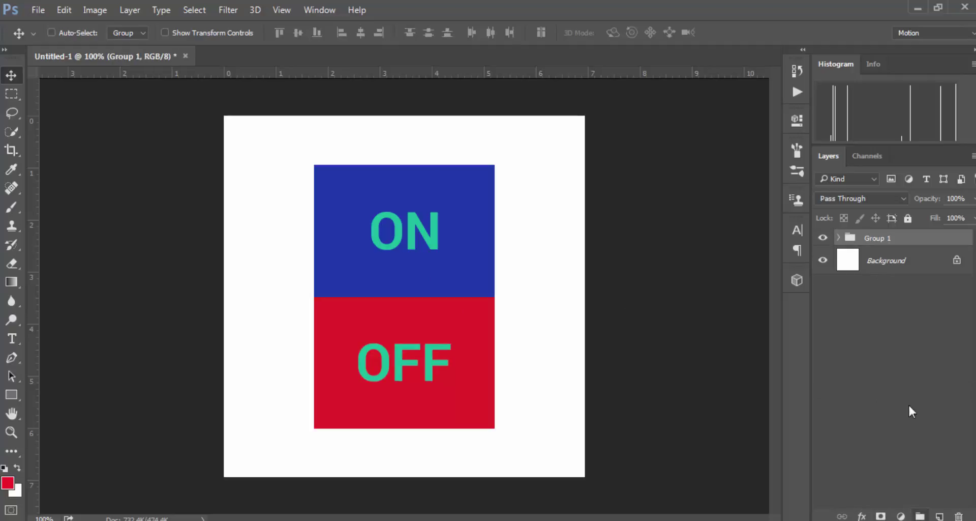
pyautogui.doubleClick(884, 238)
pyautogui.write('BUTTON SWITCH')
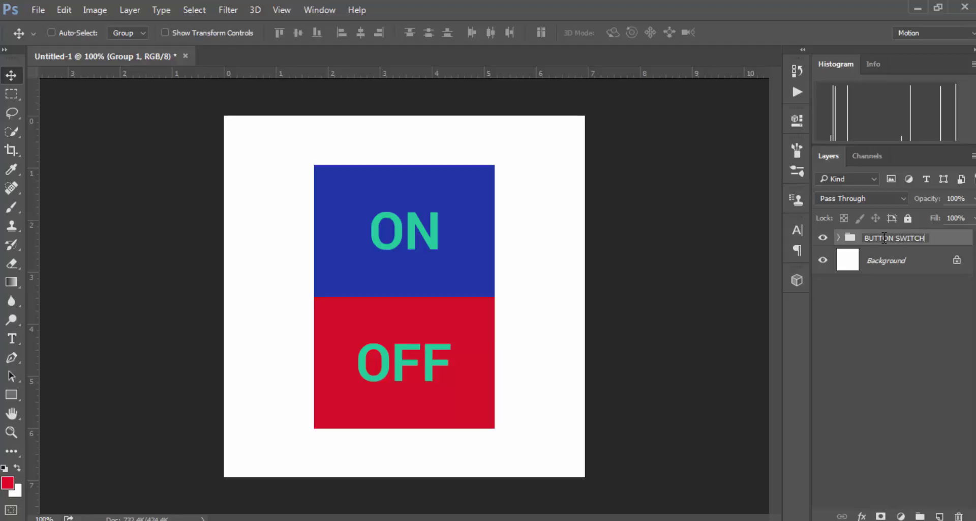
pyautogui.press('Return')
# Align the BUTTON SWITCH group with the canvas's right edge and nudge it 40 px back to the left
pyautogui.keyDown('shift'); pyautogui.click(882, 270); pyautogui.keyUp('shift')
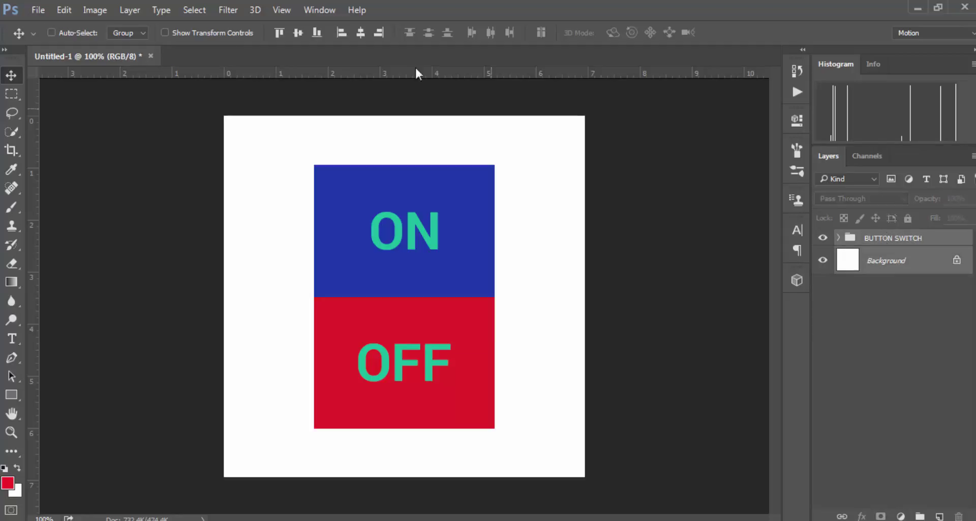
pyautogui.click(378, 32)
pyautogui.click(893, 243)
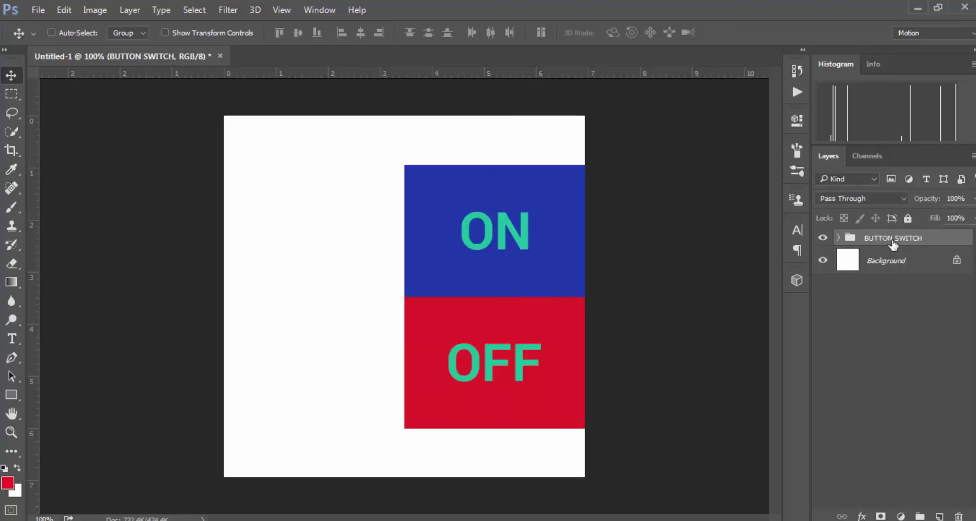
pyautogui.hotkey('shift', 'Left')
pyautogui.hotkey('shift', 'Left')
pyautogui.hotkey('shift', 'Left')
pyautogui.hotkey('shift', 'Left')
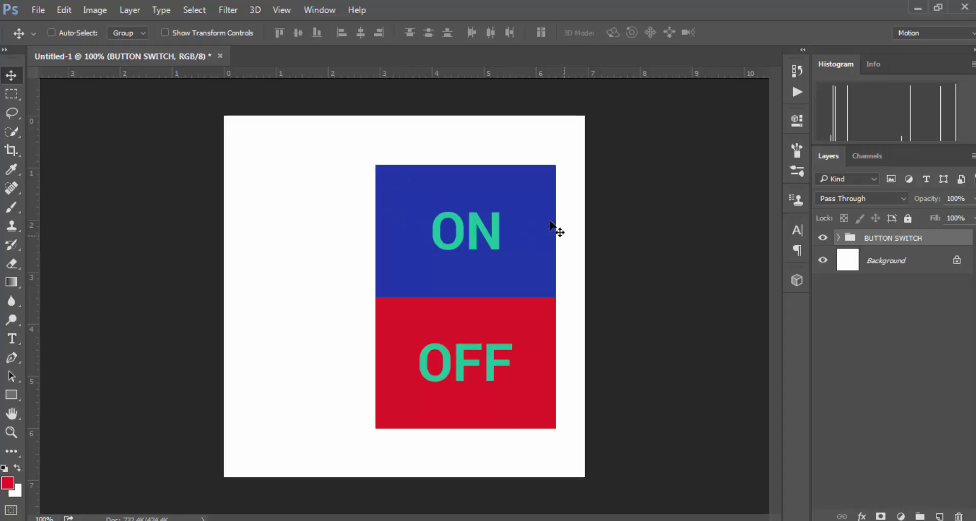
# Remove the shape fill of Rectangle 1 copy inside the group and give it a white stroke
pyautogui.click(838, 238)
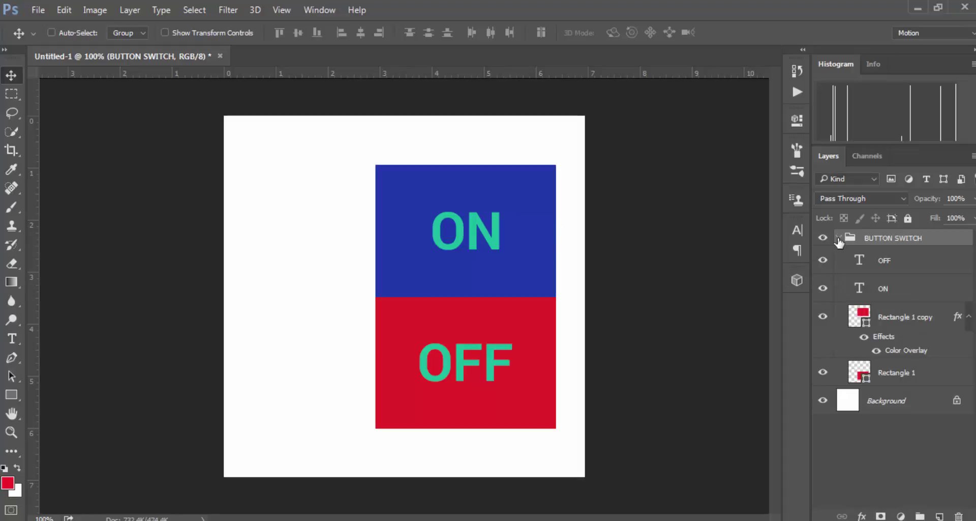
pyautogui.click(897, 324)
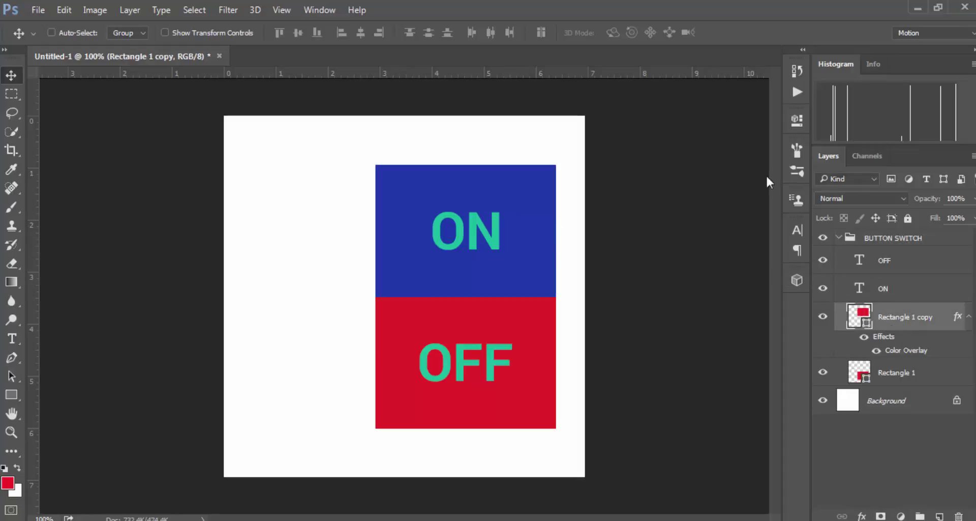
pyautogui.click(321, 11)
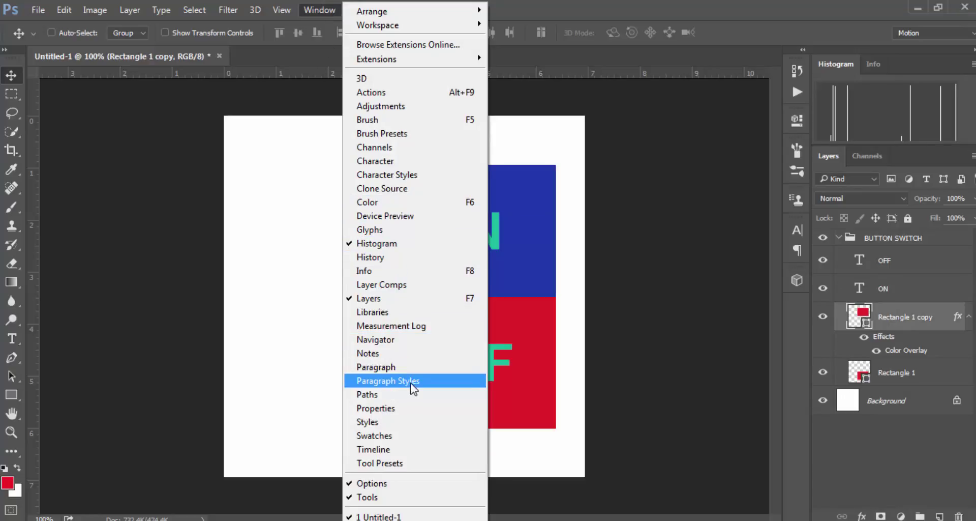
pyautogui.click(405, 408)
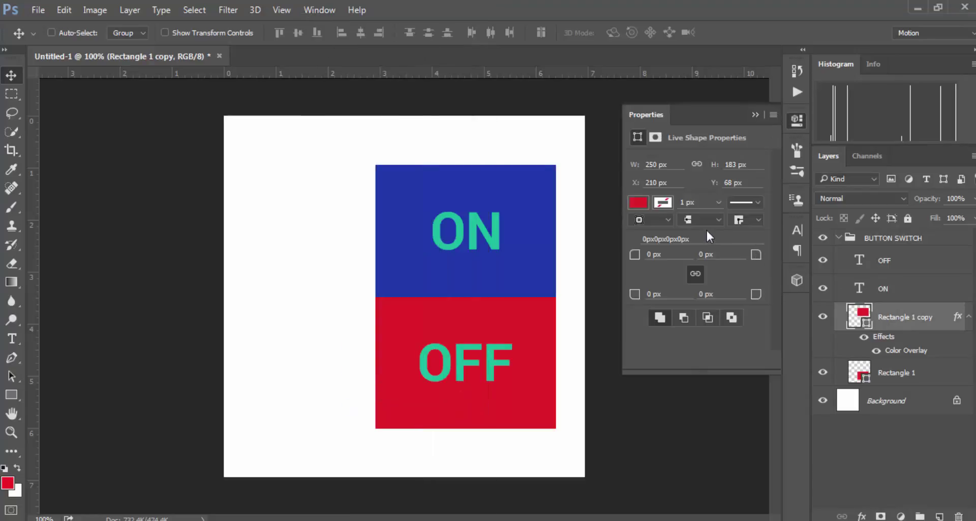
pyautogui.click(667, 203)
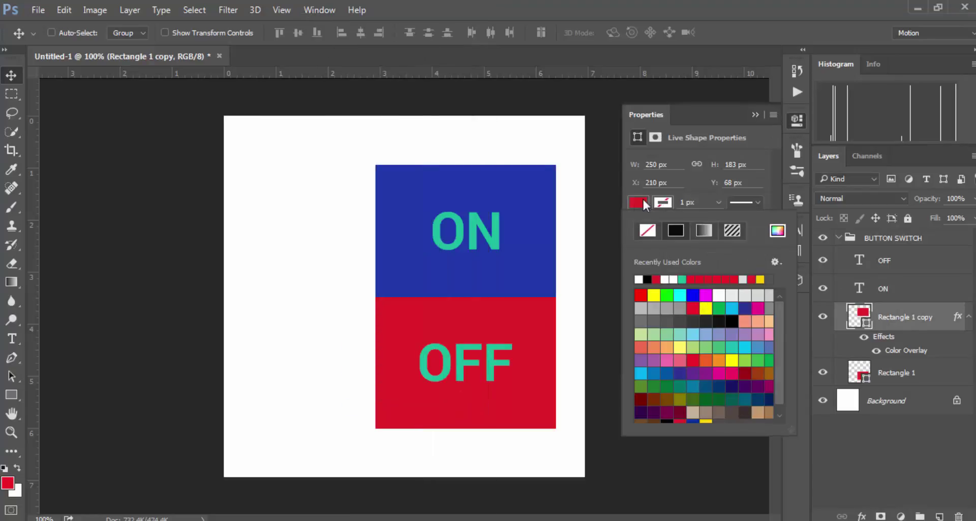
pyautogui.click(648, 230)
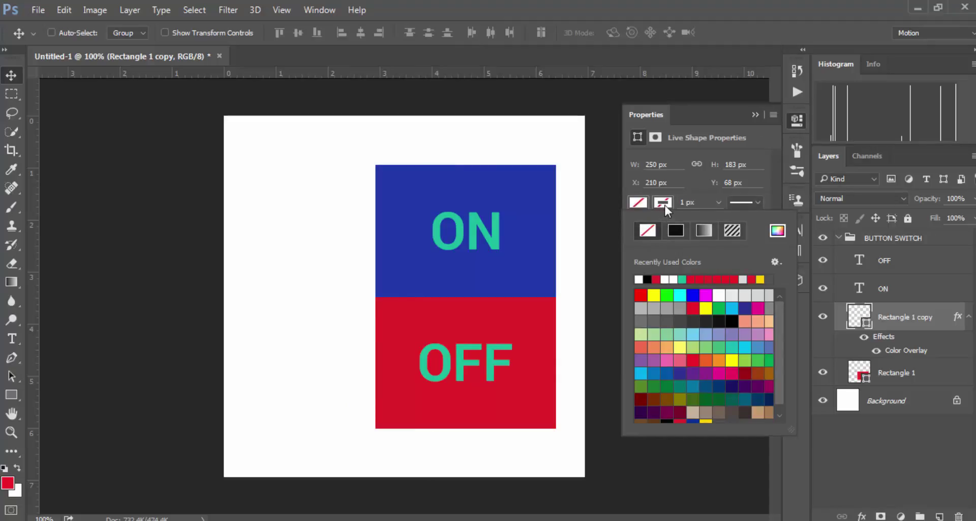
pyautogui.click(668, 278)
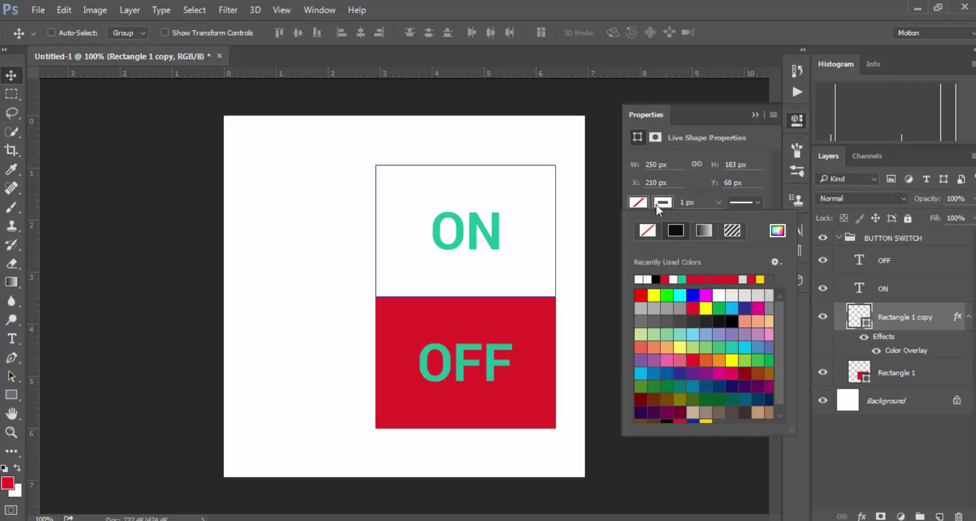
pyautogui.click(756, 115)
pyautogui.click(755, 114)
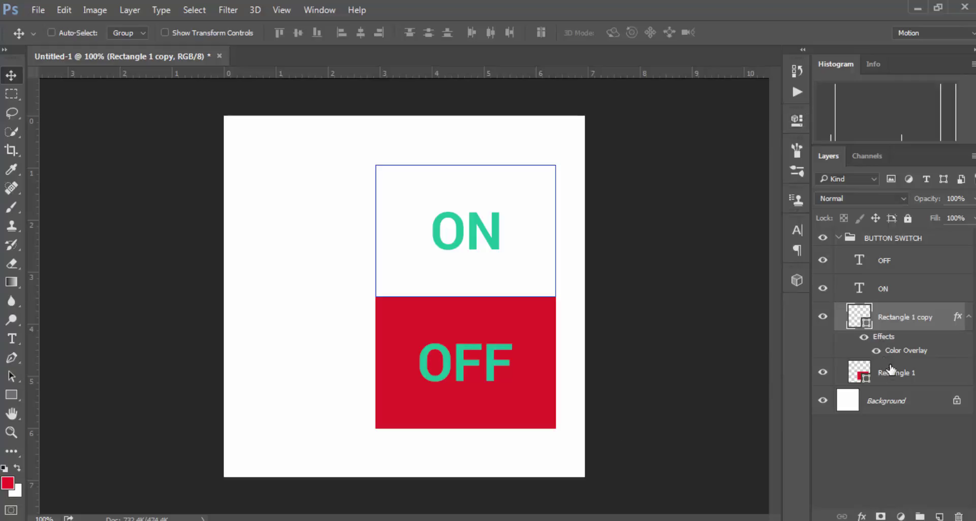
# Hide the Color Overlay effect on Rectangle 1 copy and set its stroke colour to #1abc9c
pyautogui.click(877, 353)
pyautogui.click(877, 351)
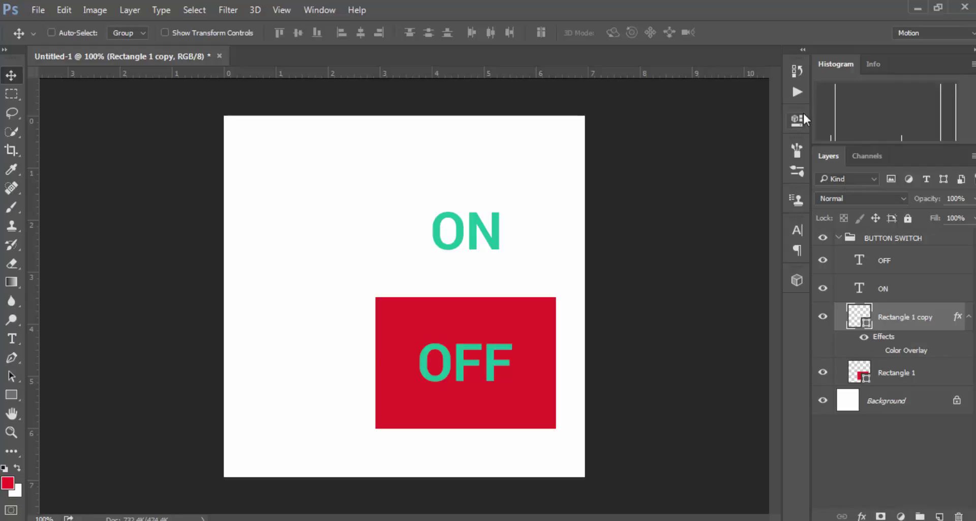
pyautogui.click(320, 9)
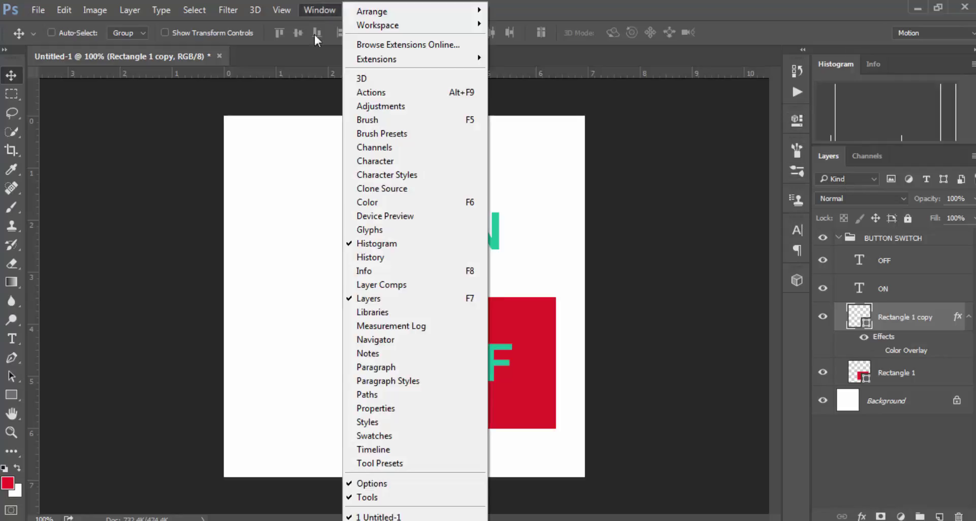
pyautogui.click(399, 407)
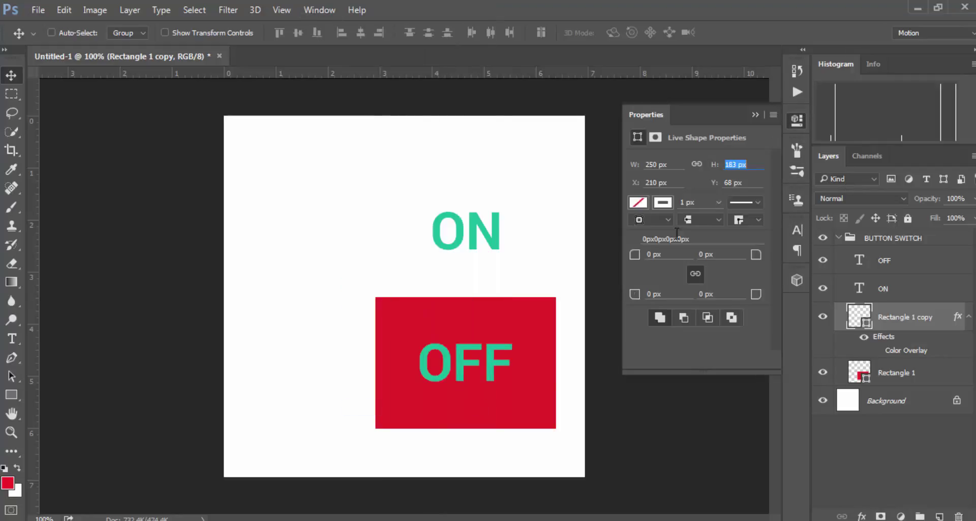
pyautogui.click(664, 202)
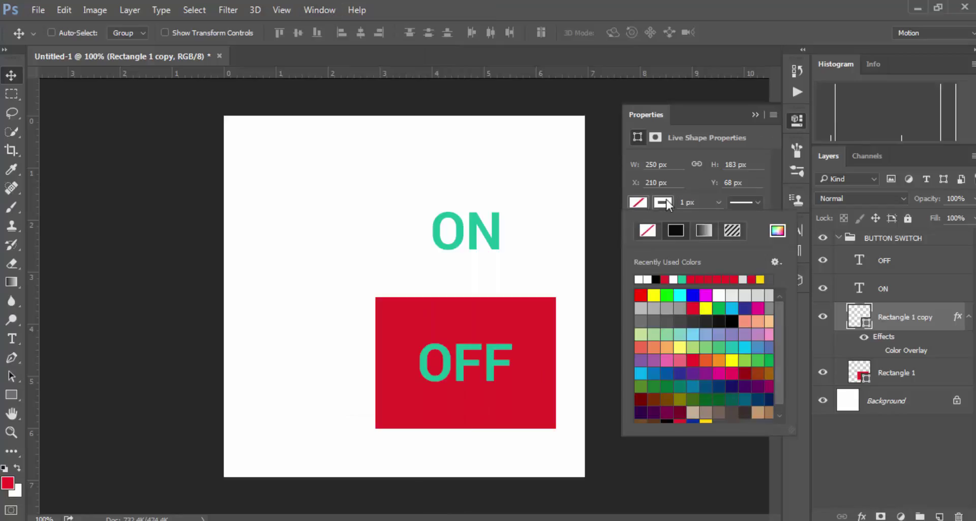
pyautogui.write('1abc9c')
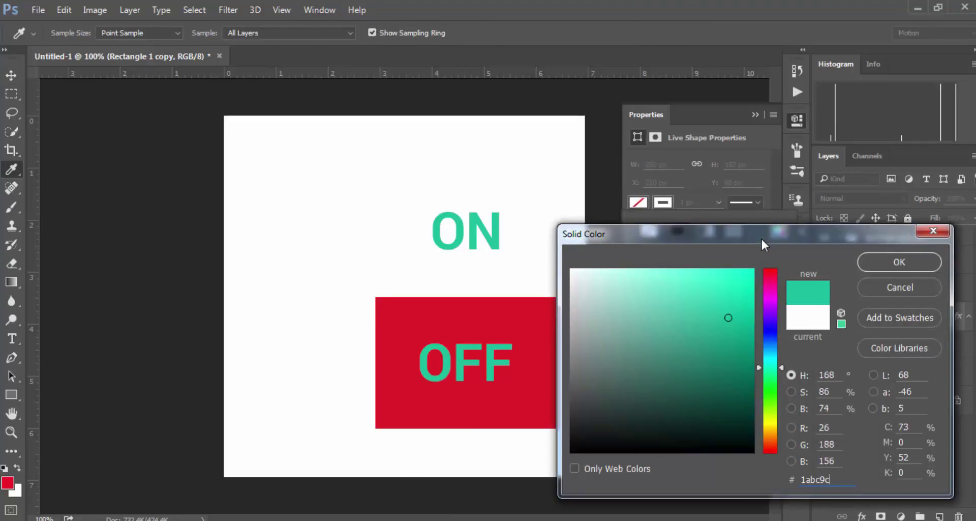
pyautogui.press('Return')
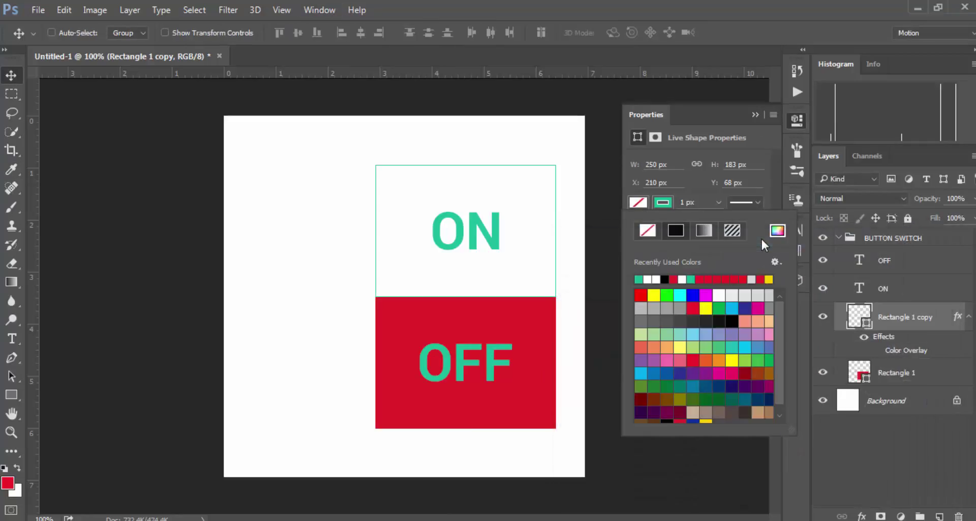
pyautogui.click(757, 115)
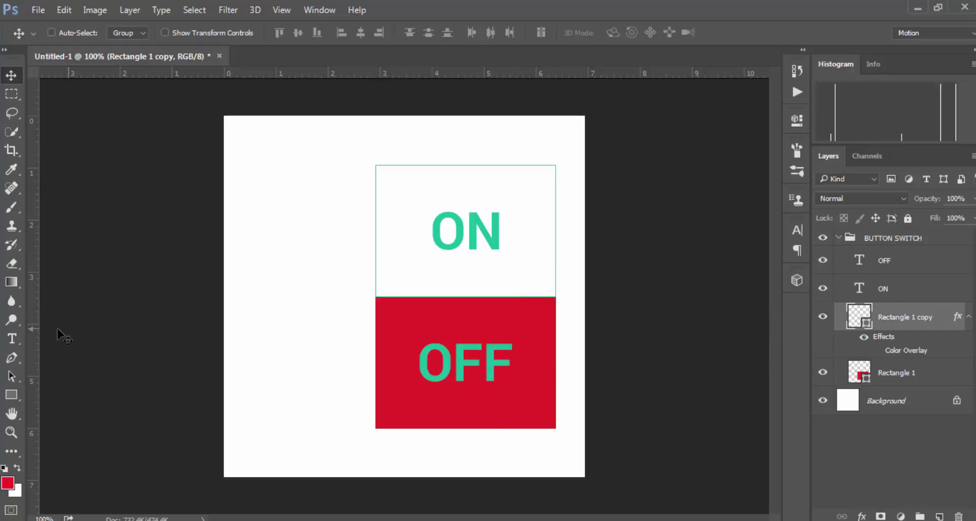
# Change the colour of the OFF text to #e74c3c
pyautogui.click(11, 339)
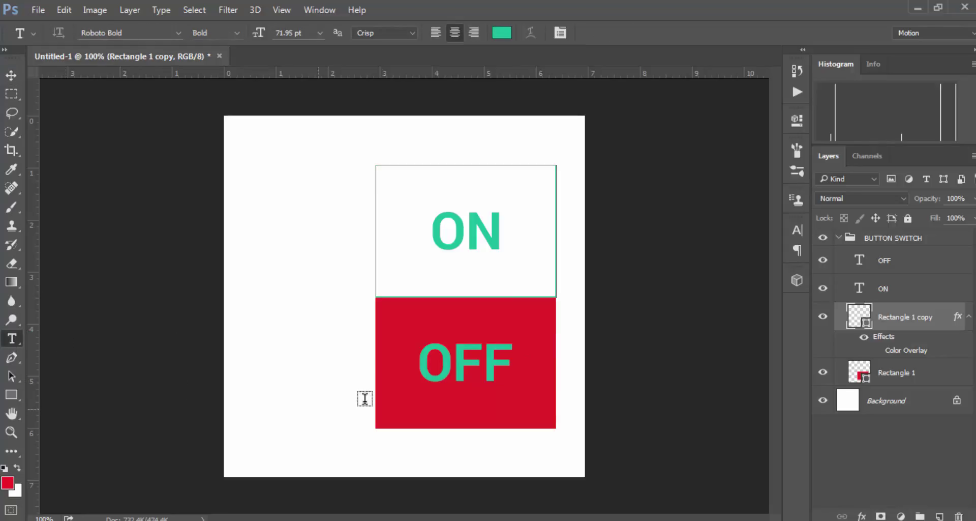
pyautogui.click(488, 365)
pyautogui.moveTo(516, 365); pyautogui.dragTo(397, 362)
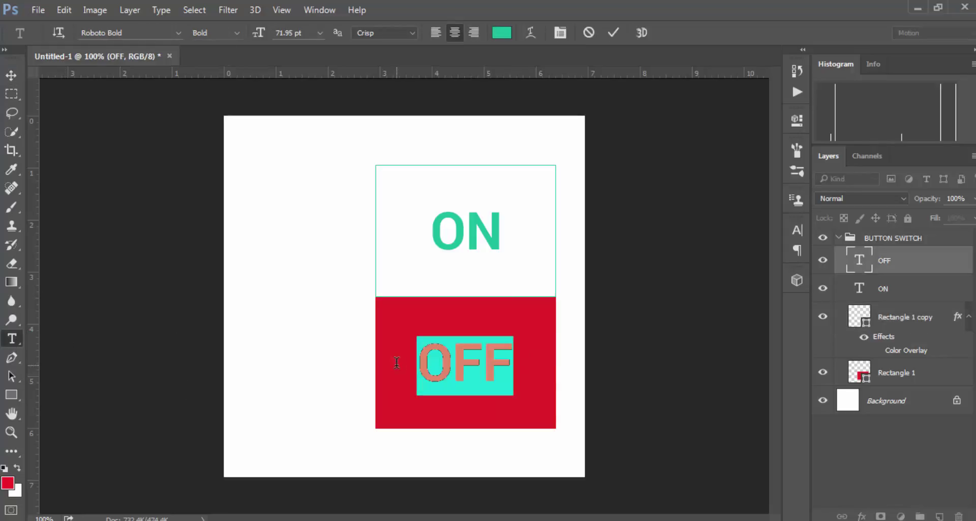
pyautogui.click(502, 32)
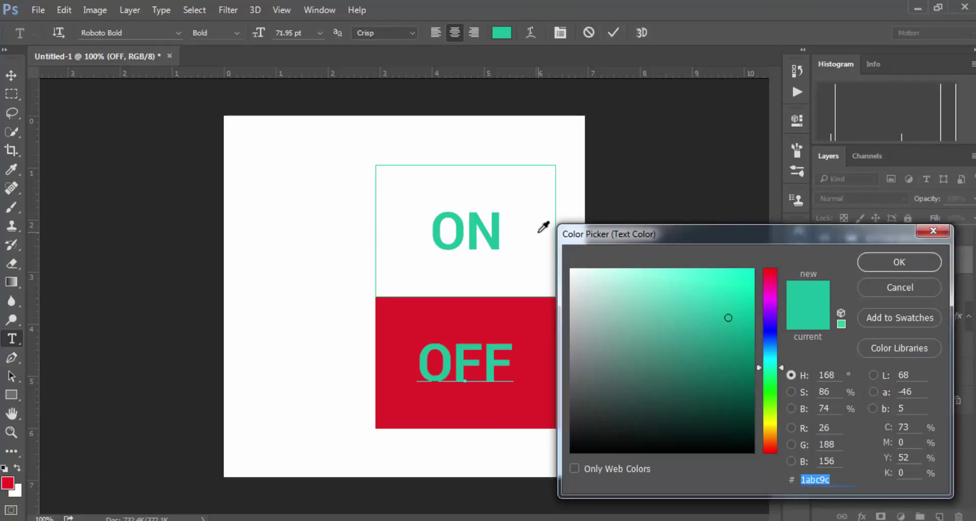
pyautogui.write('ffffff')
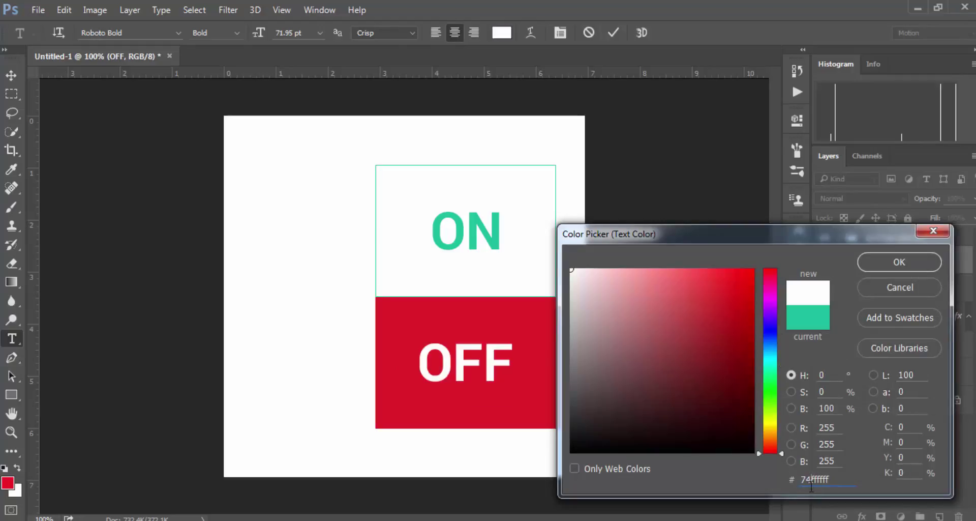
pyautogui.moveTo(842, 478); pyautogui.dragTo(726, 481)
pyautogui.write('e74c3c')
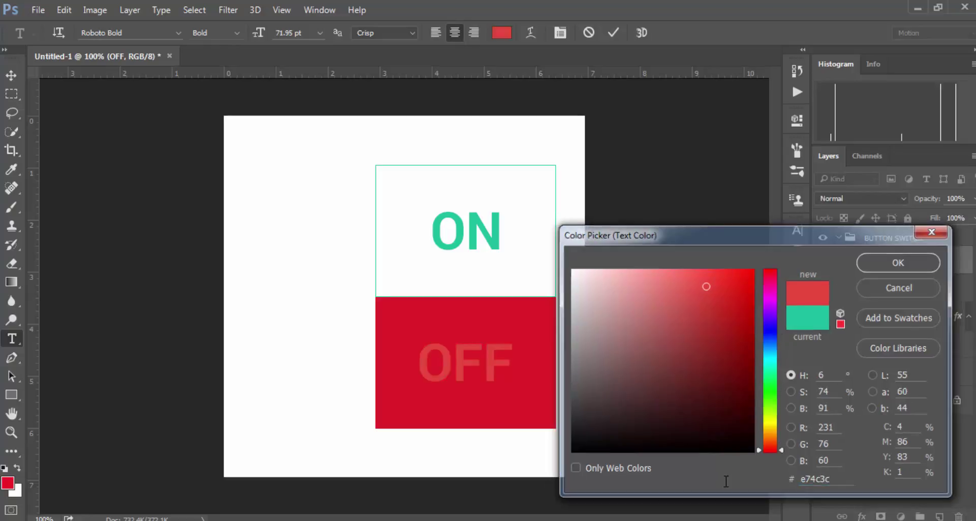
pyautogui.press('Return')
pyautogui.click(613, 33)
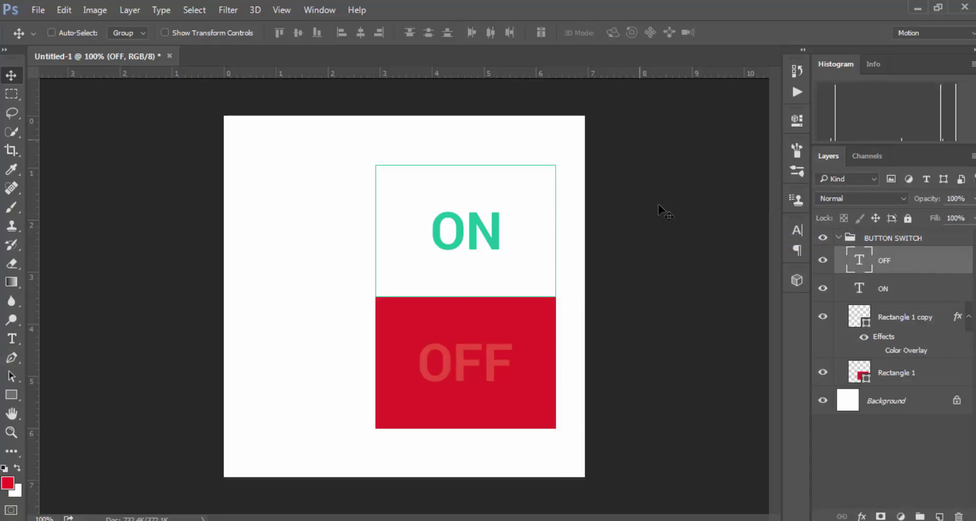
# Stretch Rectangle 1 copy down to the red rectangle's lower edge, about 365 px tall, and delete the Rectangle 1 layer
pyautogui.click(917, 323)
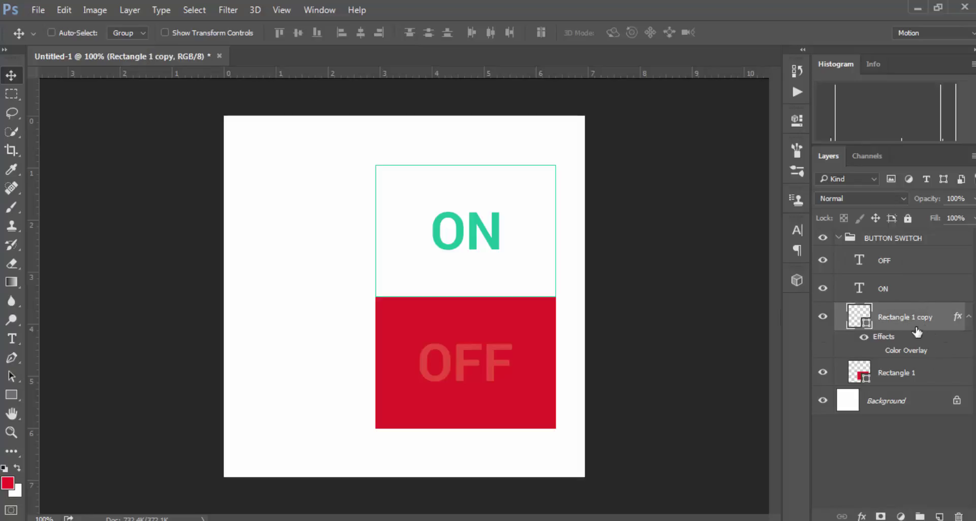
pyautogui.click(223, 34)
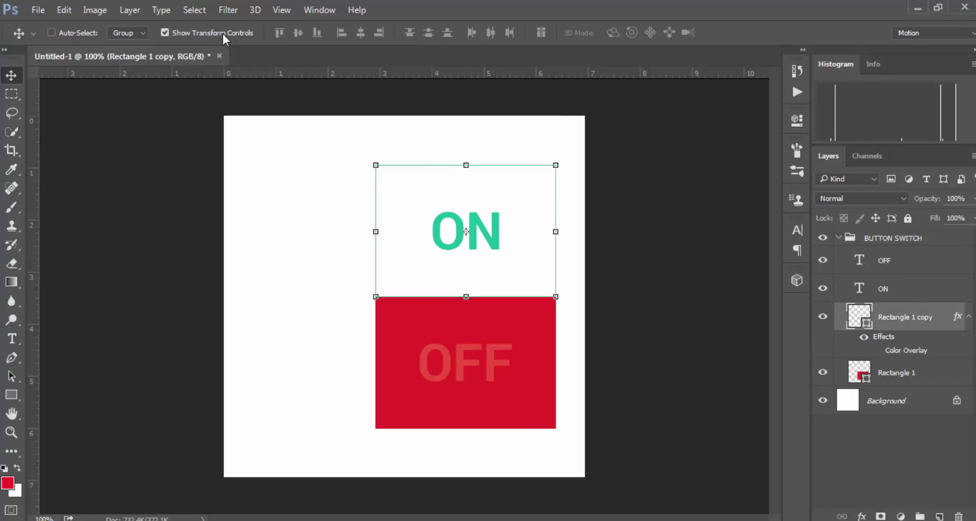
pyautogui.click(468, 297)
pyautogui.moveTo(469, 305); pyautogui.dragTo(482, 433)
pyautogui.click(626, 32)
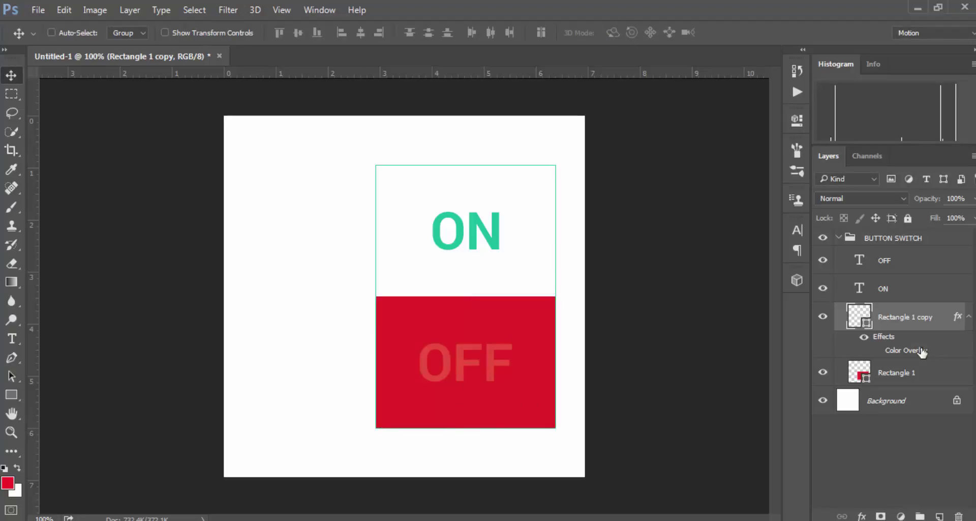
pyautogui.click(896, 375)
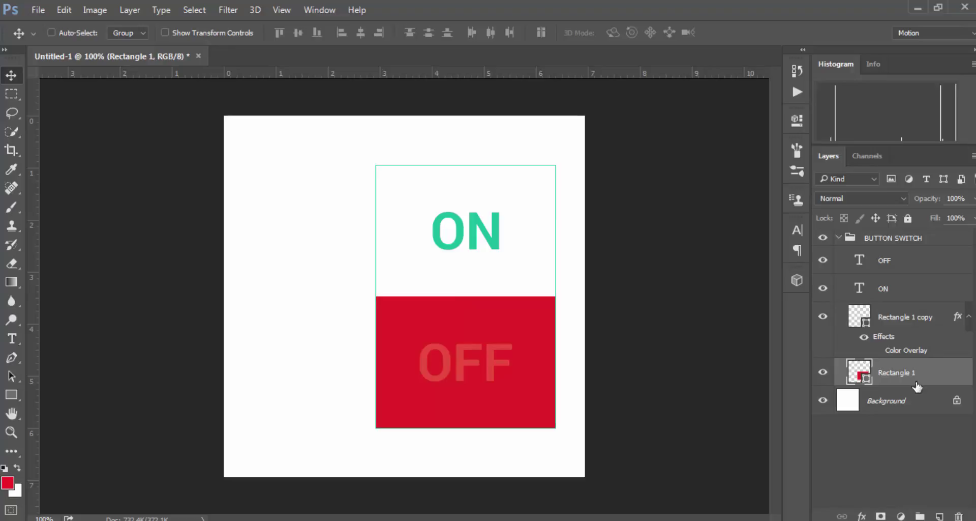
pyautogui.press('Delete')
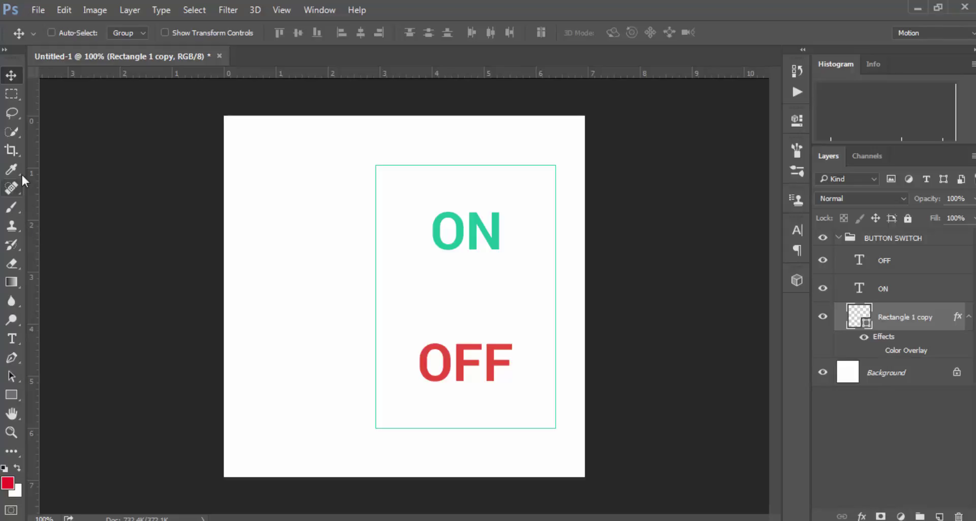
# Draw a horizontal line about 253 px long across the outlined rectangle between the ON and OFF texts
pyautogui.click(11, 395)
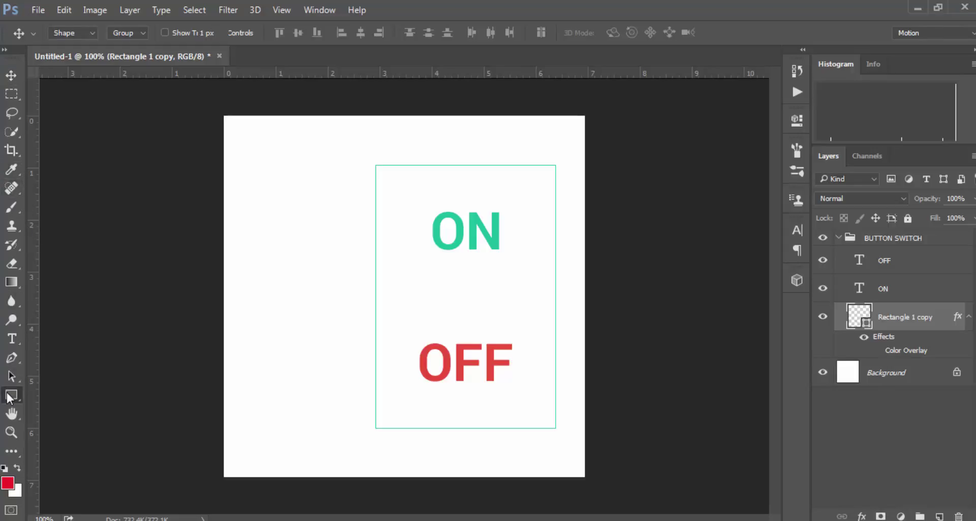
pyautogui.click(76, 449)
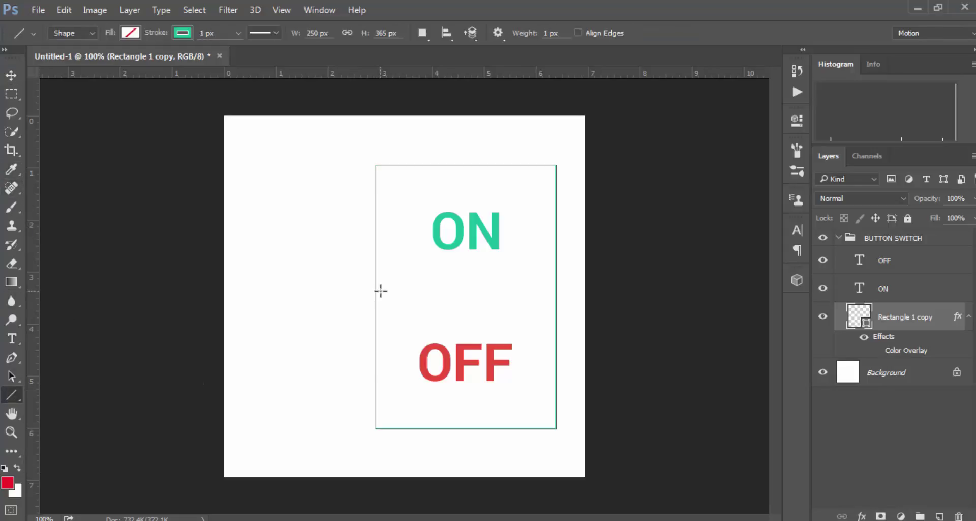
pyautogui.moveTo(375, 288); pyautogui.dragTo(558, 287)
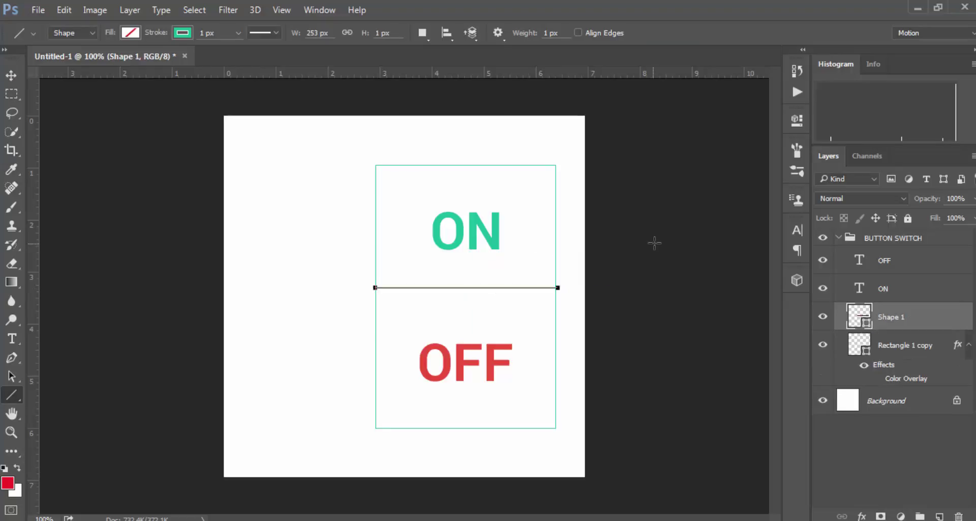
# Transform the dividing line so its left and right ends meet the side edges of the outlined rectangle
pyautogui.click(11, 75)
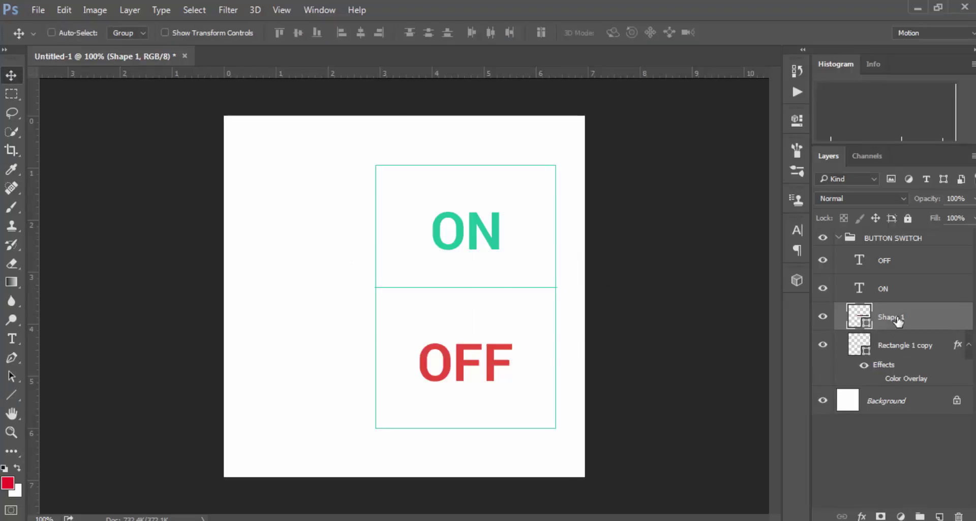
pyautogui.hotkey('ctrl', '+')
pyautogui.hotkey('ctrl', '+')
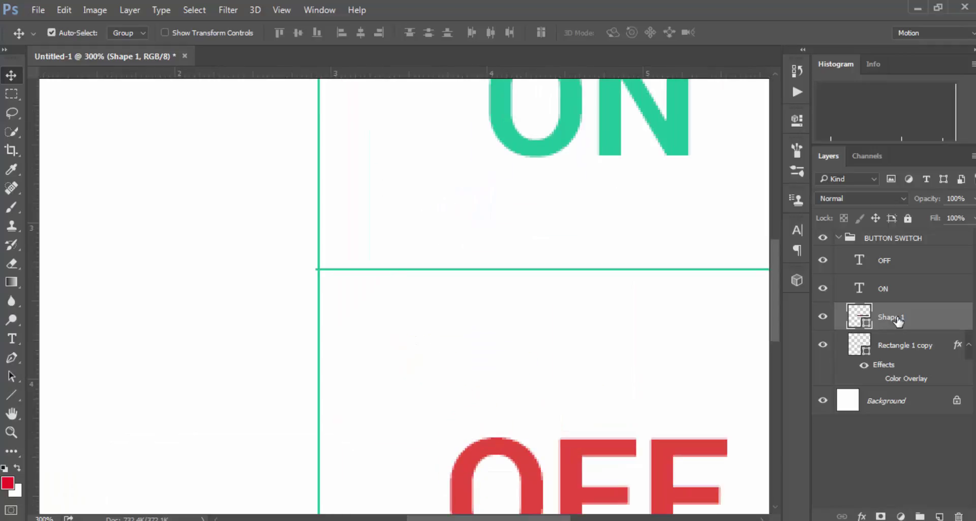
pyautogui.hotkey('ctrl', '+')
pyautogui.hotkey('ctrl', 't')
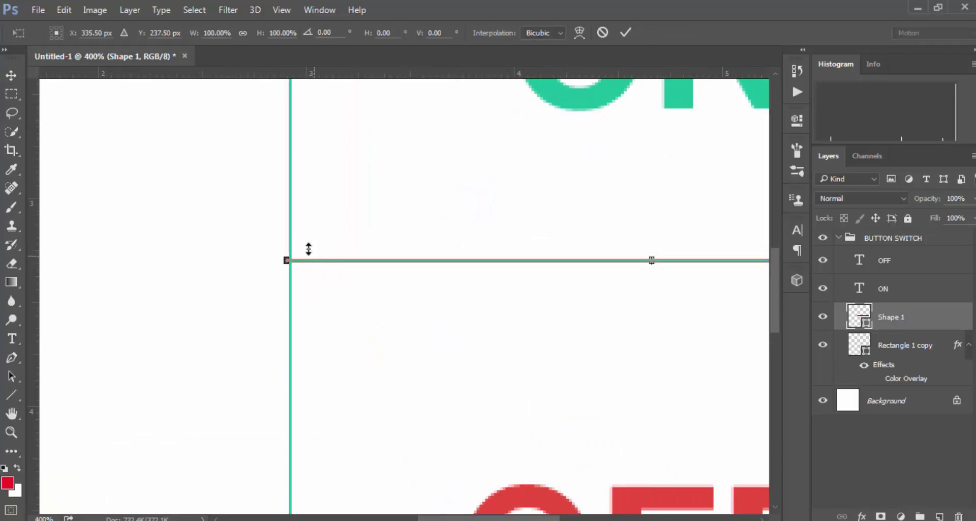
pyautogui.moveTo(288, 261); pyautogui.dragTo(289, 260)
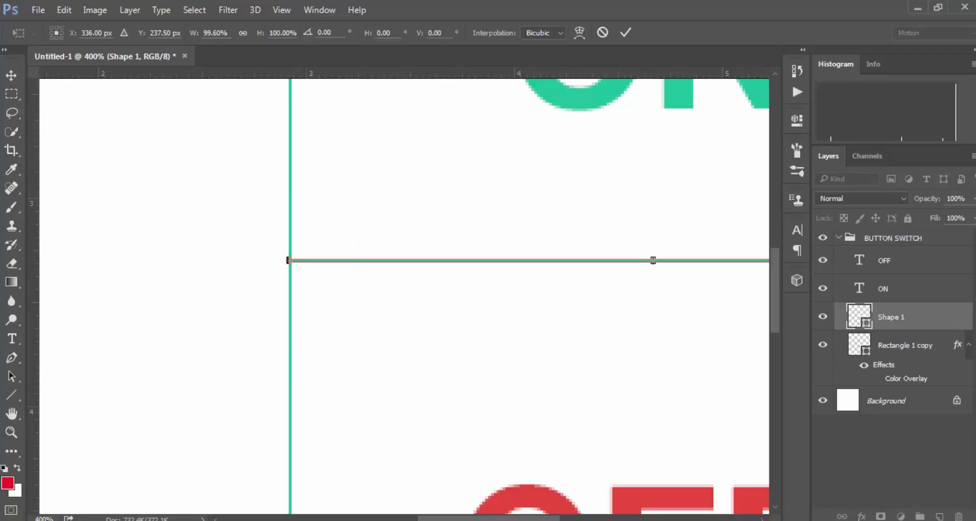
pyautogui.hscroll(6, 536, 433)
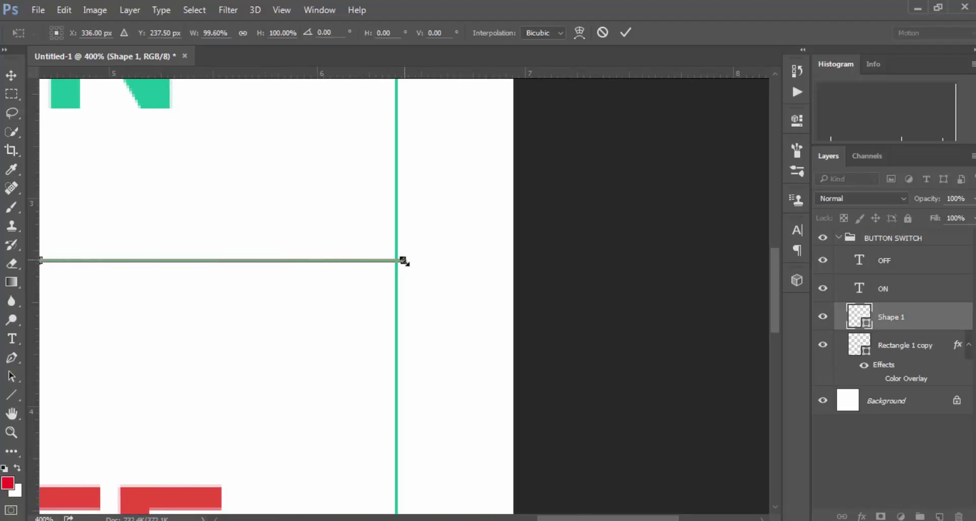
pyautogui.moveTo(405, 260); pyautogui.dragTo(404, 260)
pyautogui.moveTo(403, 261); pyautogui.dragTo(403, 261)
pyautogui.press('Return')
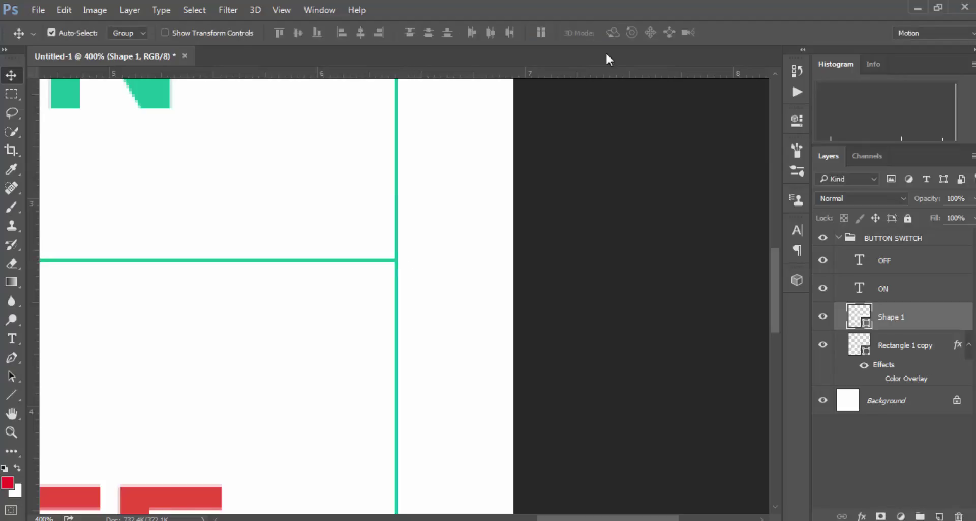
# Centre the dividing line vertically within the outlined rectangle by aligning Shape 1 with Rectangle 1 copy
pyautogui.hotkey('ctrl', '-')
pyautogui.hotkey('ctrl', '-')
pyautogui.hotkey('ctrl', '-')
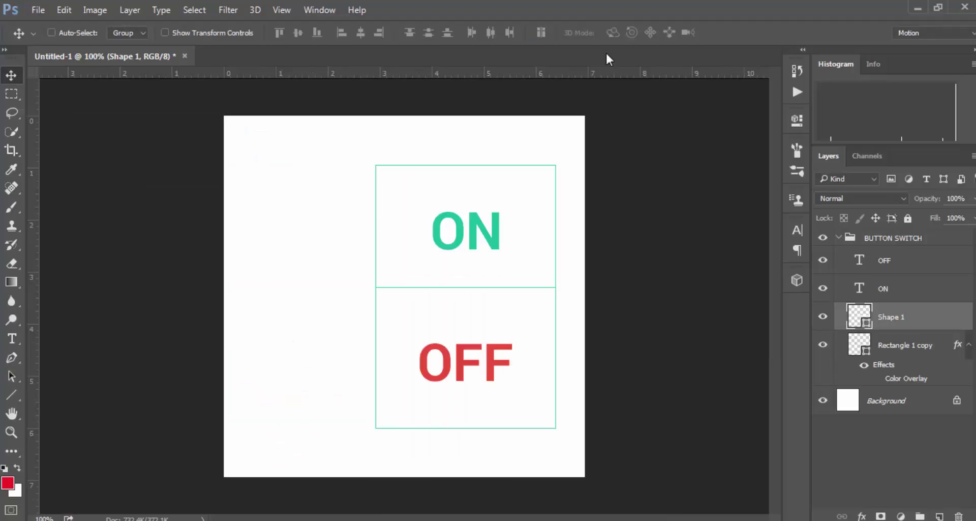
pyautogui.keyDown('shift'); pyautogui.click(899, 348); pyautogui.keyUp('shift')
pyautogui.click(306, 31)
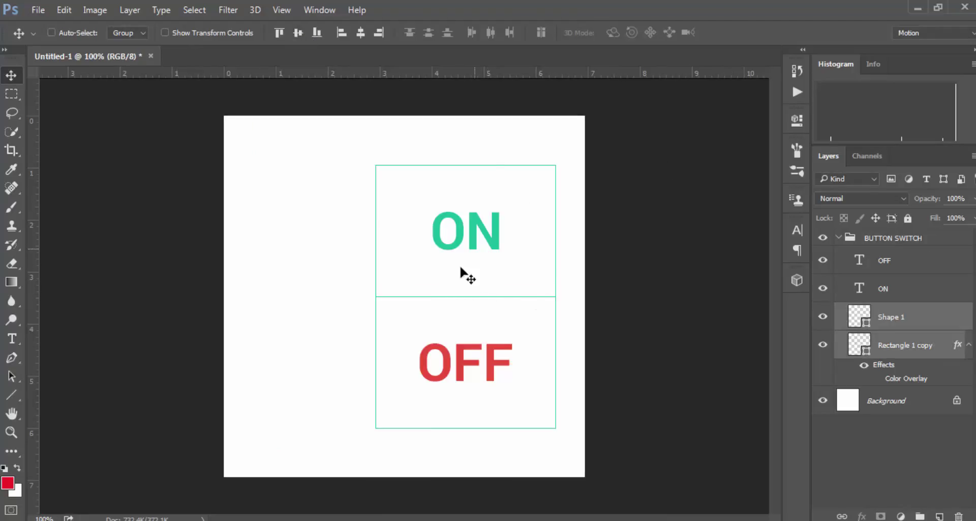
# Set the OFF text layer's opacity to 80%
pyautogui.click(890, 355)
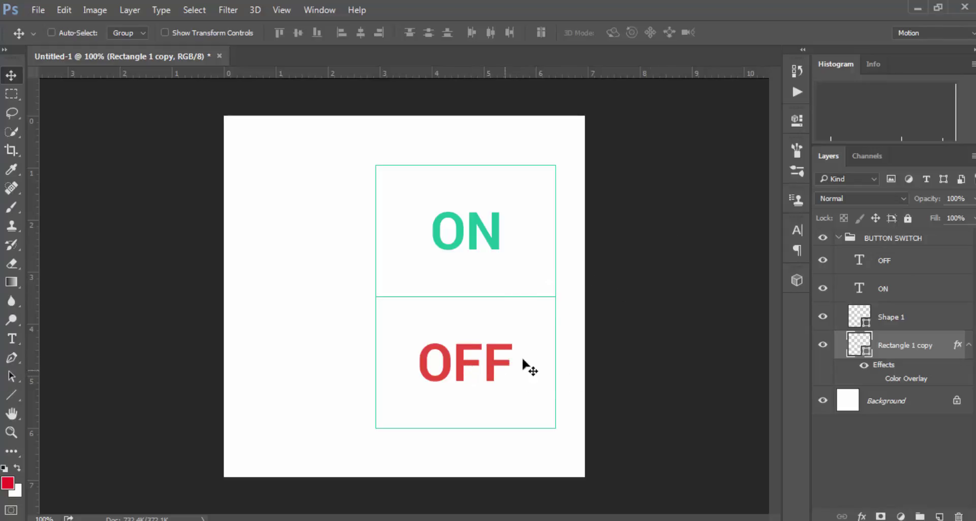
pyautogui.click(885, 263)
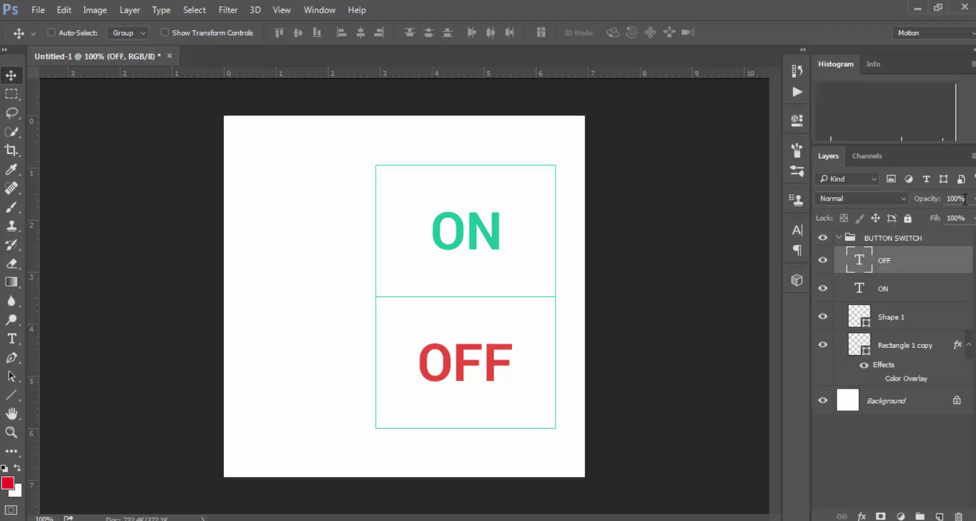
pyautogui.click(966, 199)
pyautogui.write('50')
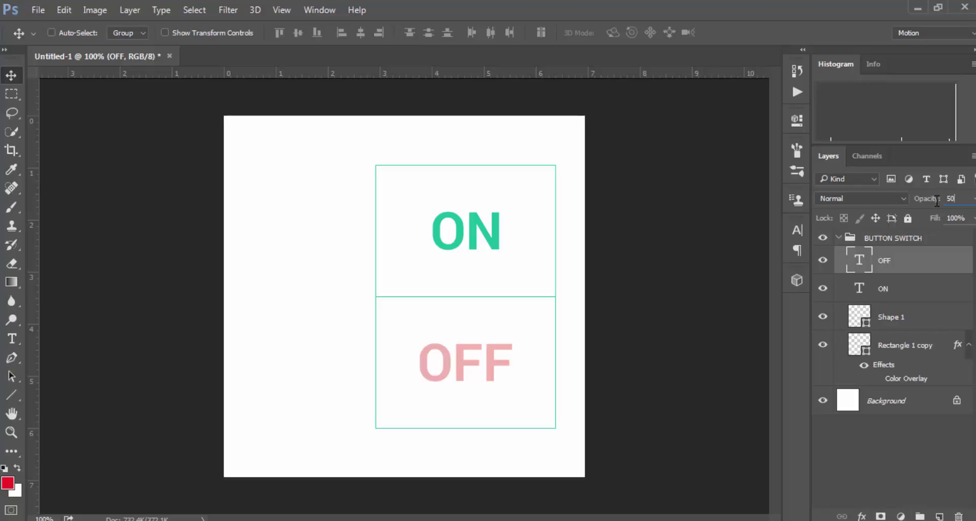
pyautogui.press('BackSpace')
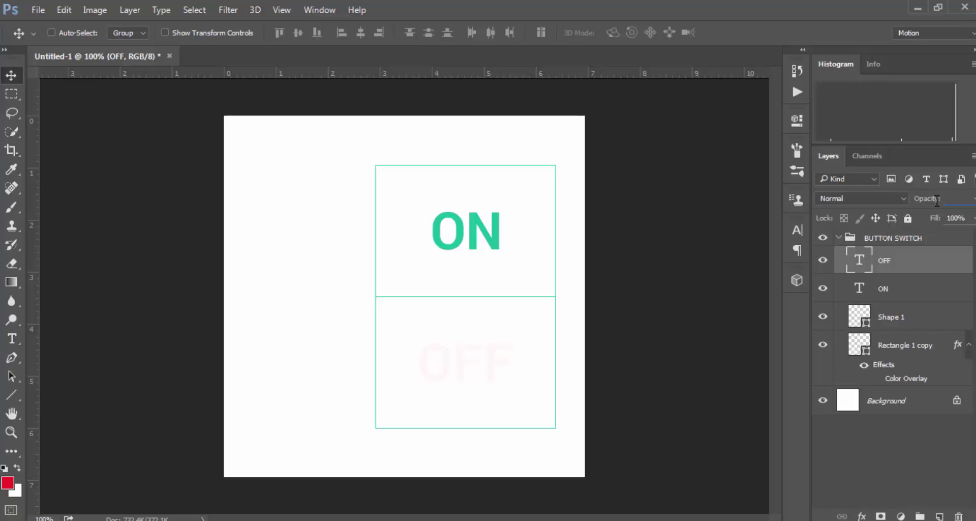
pyautogui.write('80')
pyautogui.press('Return')
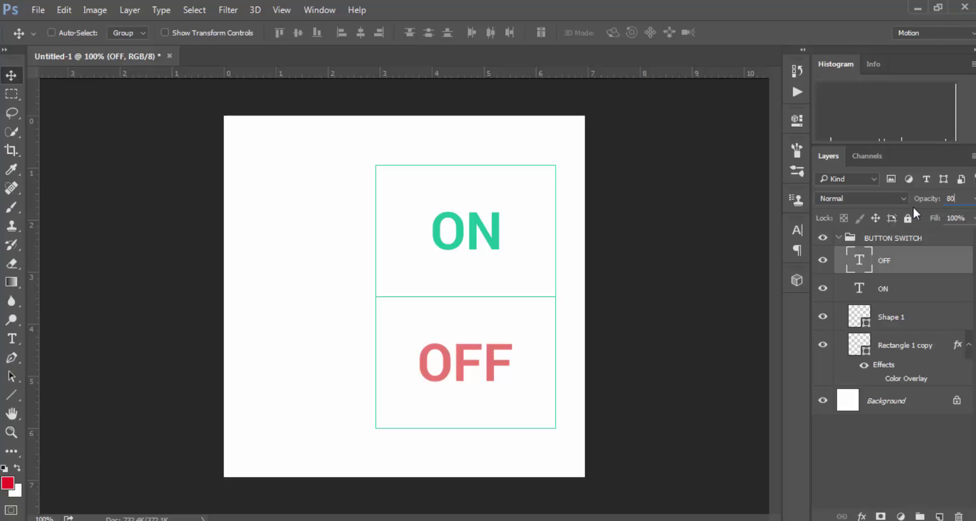
pyautogui.press('Return')
# Draw a thin vertical rounded rectangle about 5 px wide and 302 px tall in the empty area left of the outlined switch
pyautogui.click(13, 396)
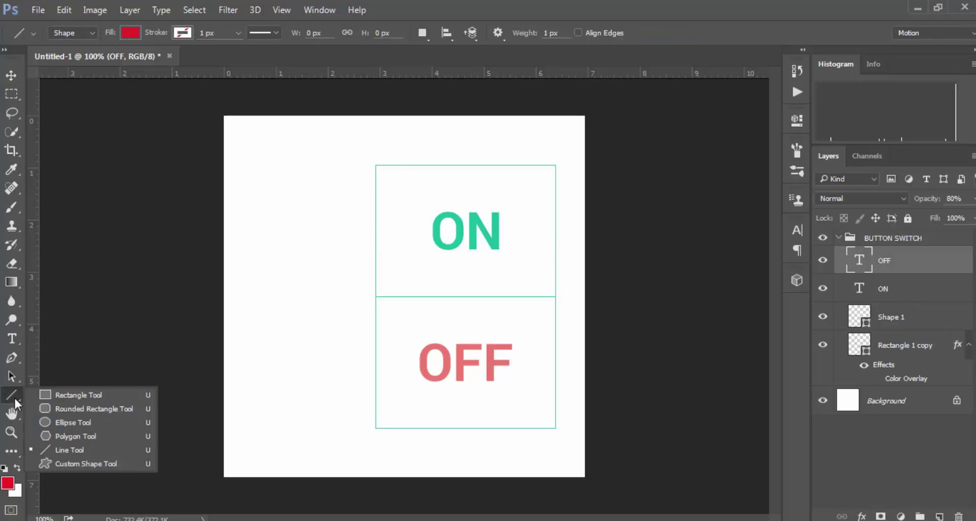
pyautogui.click(48, 405)
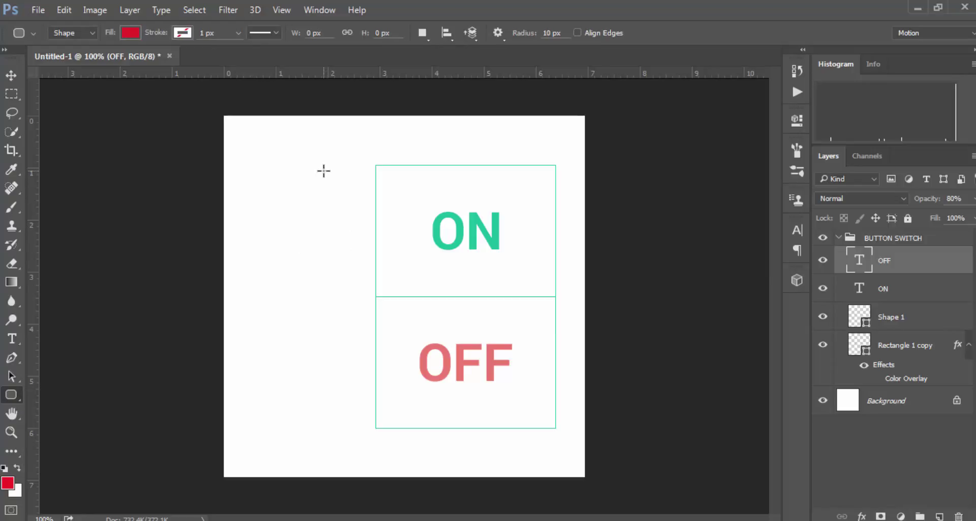
pyautogui.moveTo(323, 163); pyautogui.dragTo(324, 380)
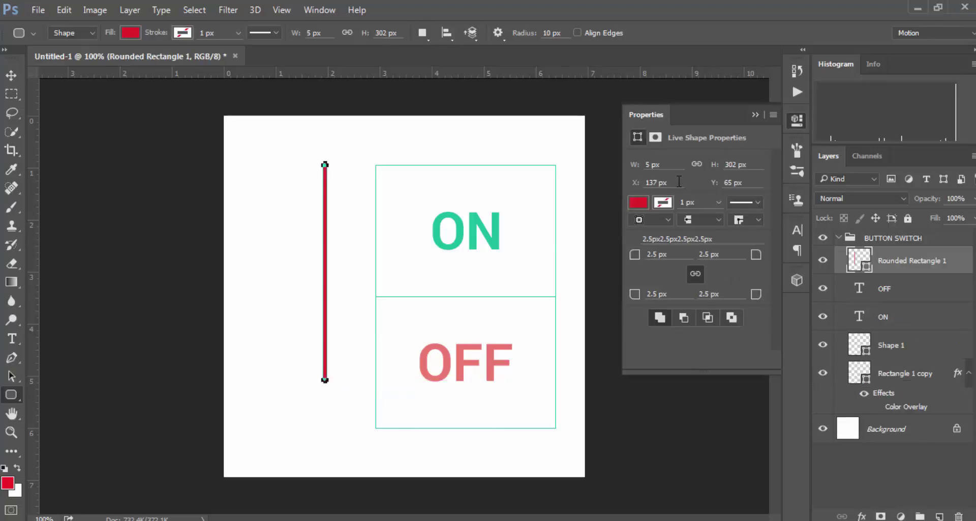
# Change the fill colour of the vertical rounded bar to #202020
pyautogui.doubleClick(854, 260)
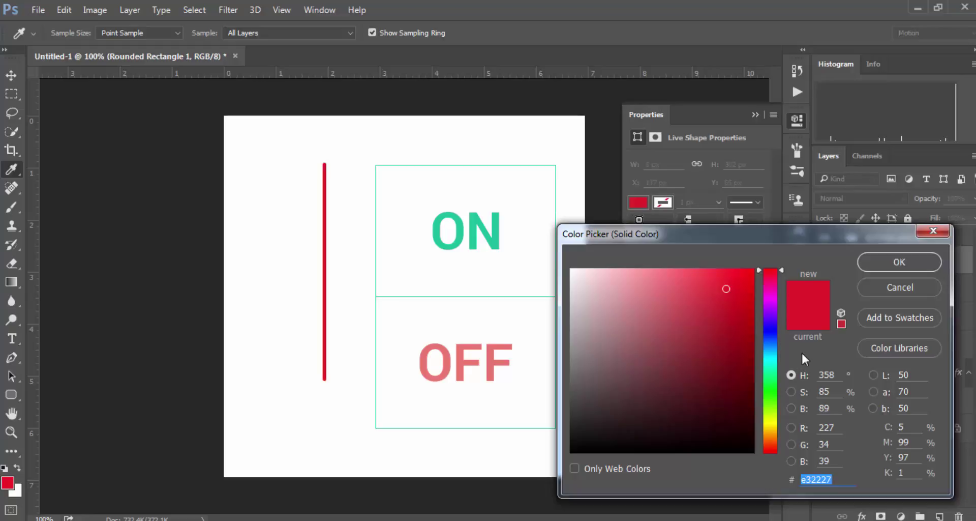
pyautogui.write('202020')
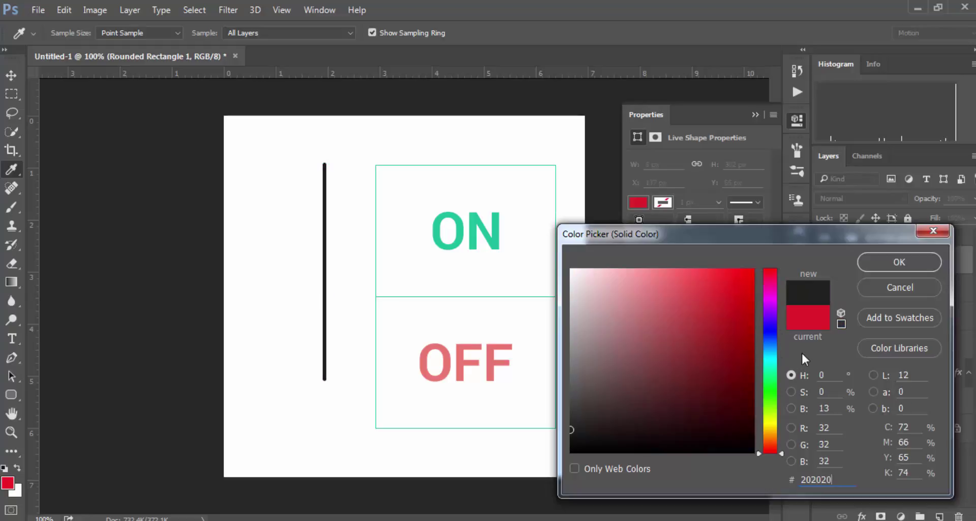
pyautogui.press('Return')
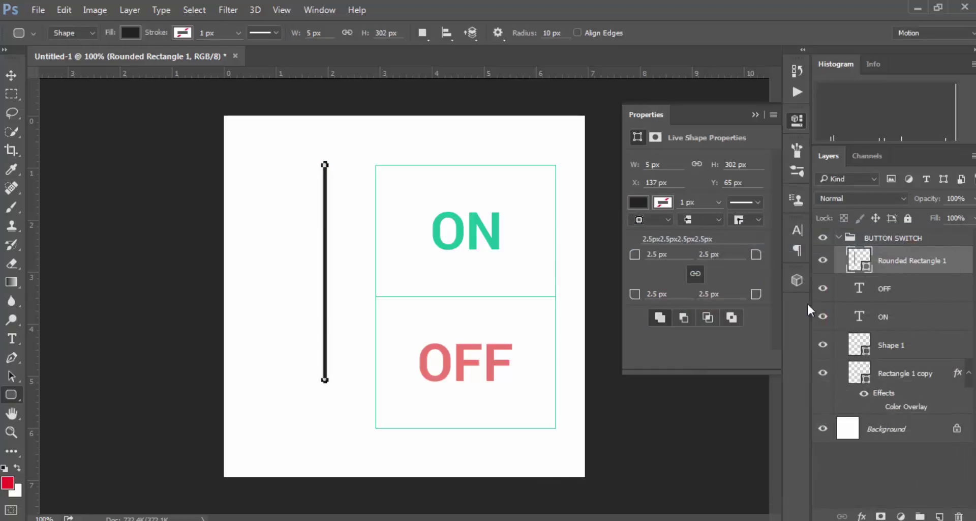
pyautogui.click(755, 115)
# Move the Rounded Rectangle 1 layer out of and above the BUTTON SWITCH group, and collapse the group
pyautogui.click(900, 285)
pyautogui.click(899, 263)
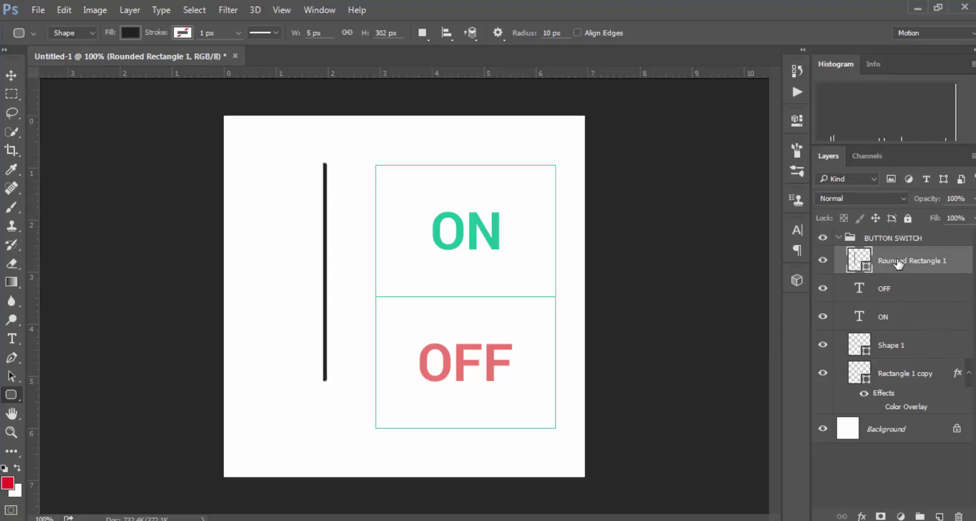
pyautogui.moveTo(886, 261); pyautogui.dragTo(883, 232)
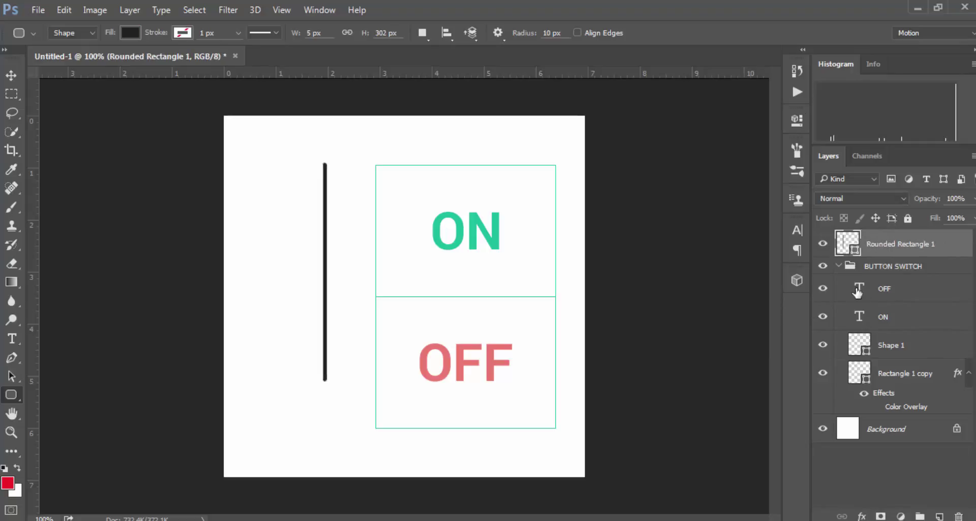
pyautogui.click(839, 266)
# Centre the vertical bar vertically on the canvas by aligning Rounded Rectangle 1 with the Background layer
pyautogui.press('v')
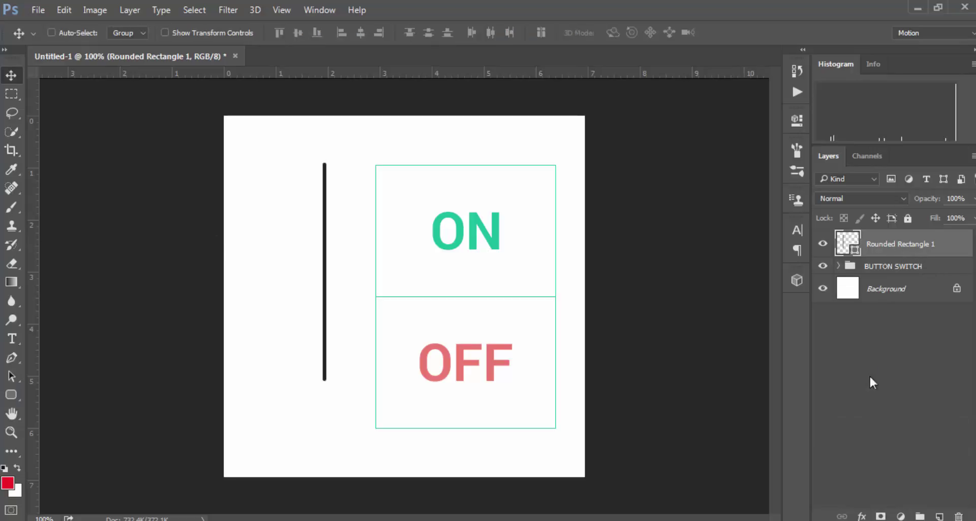
pyautogui.keyDown('ctrl'); pyautogui.click(895, 293); pyautogui.keyUp('ctrl')
pyautogui.click(298, 33)
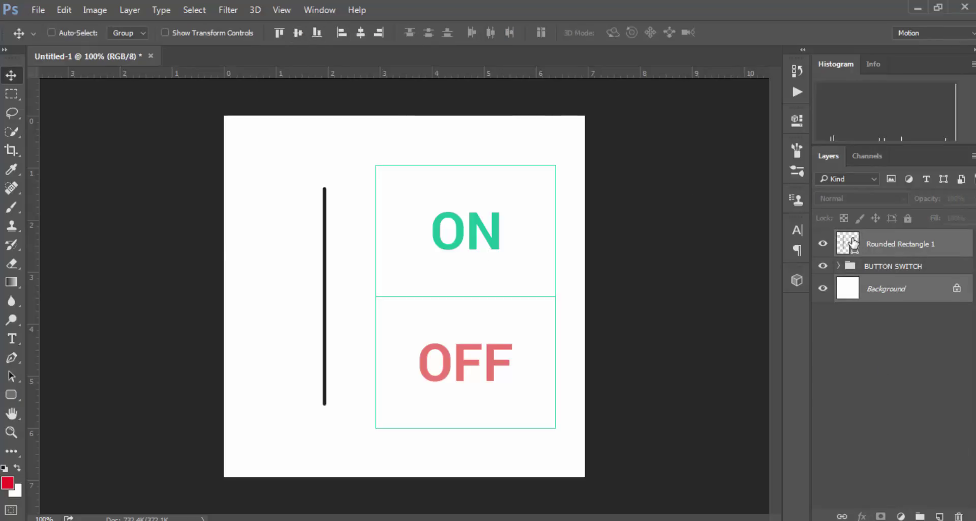
# Nudge the vertical bar right until it sits against the left edge of the outlined rectangle
pyautogui.click(894, 249)
pyautogui.hotkey('shift', 'Right')
pyautogui.hotkey('shift', 'Right')
pyautogui.hotkey('shift', 'Right')
pyautogui.hotkey('shift', 'Right')
pyautogui.hotkey('shift', 'Right')
pyautogui.hotkey('shift', 'Right')
pyautogui.hotkey('shift', 'Right')
pyautogui.hotkey('shift', 'Right')
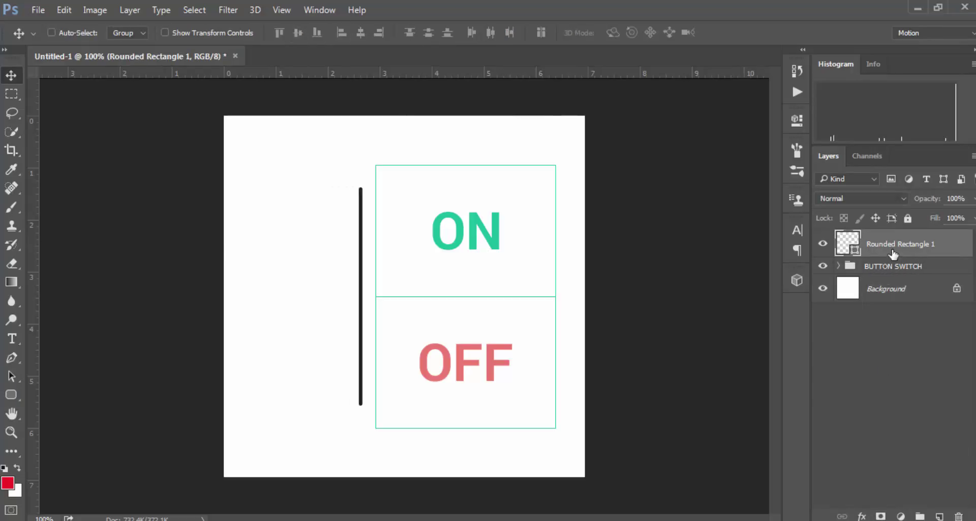
pyautogui.press('Left')
pyautogui.press('Left')
pyautogui.press('Left')
pyautogui.press('Left')
pyautogui.press('Right')
pyautogui.press('Right')
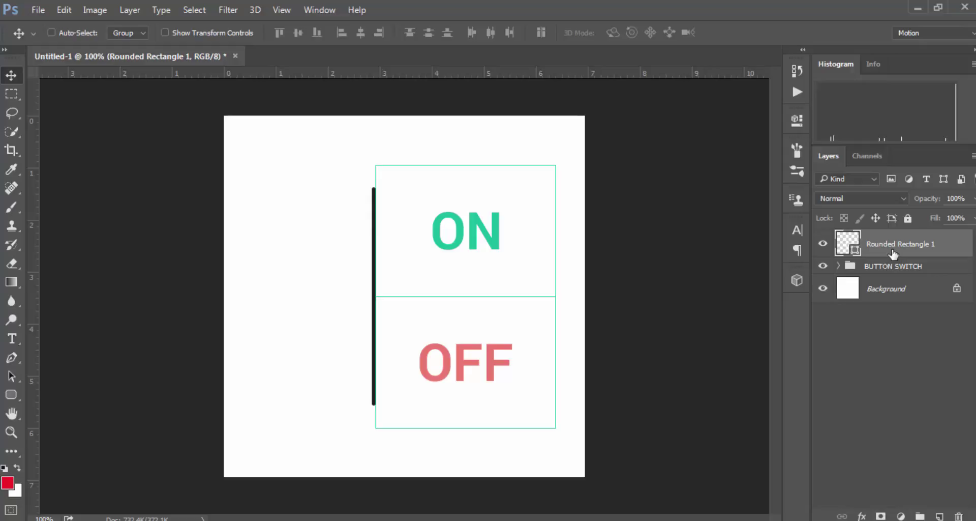
# Move the vertical bar 30 px left, away from the outlined rectangle
pyautogui.hotkey('shift', 'Left')
pyautogui.hotkey('shift', 'Left')
pyautogui.hotkey('shift', 'Left')
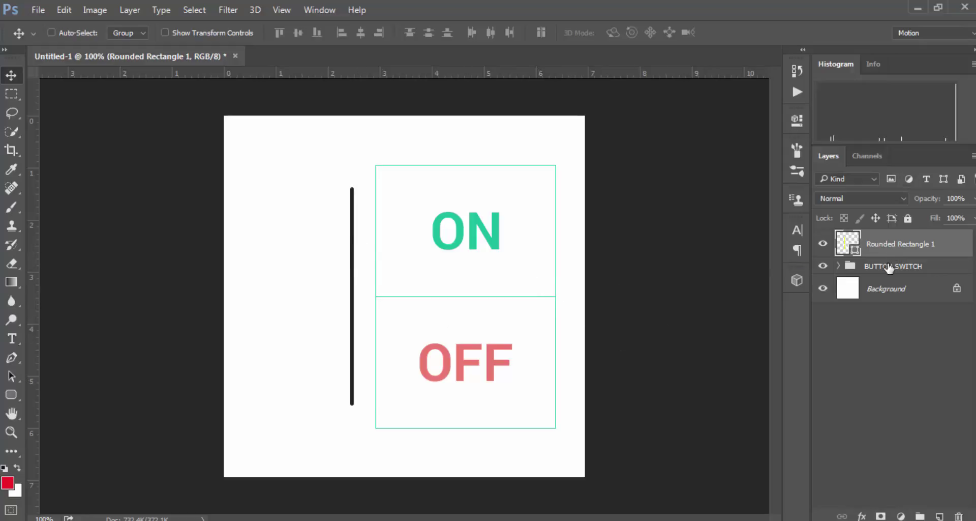
# Draw a circle about 21 px in diameter on the vertical bar, level with the ON text
pyautogui.click(13, 394)
pyautogui.click(55, 413)
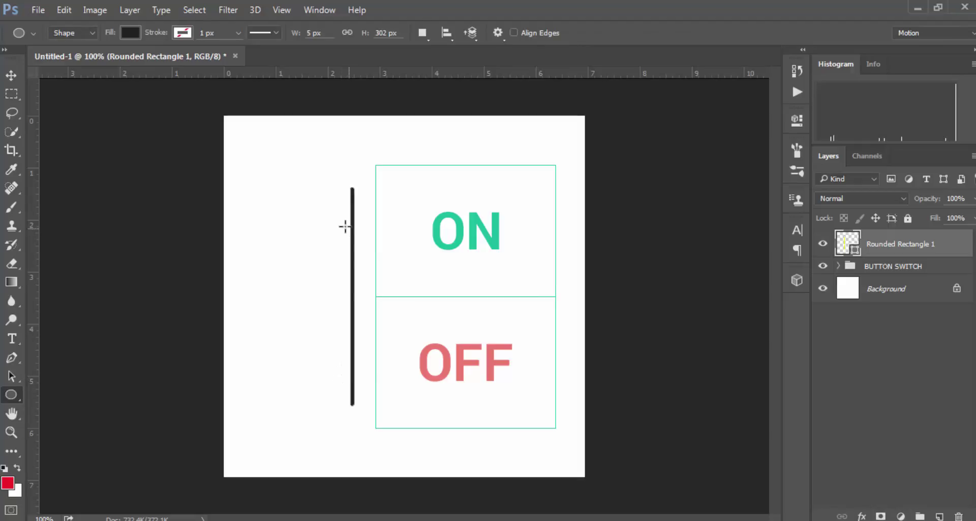
pyautogui.moveTo(343, 219); pyautogui.dragTo(360, 233)
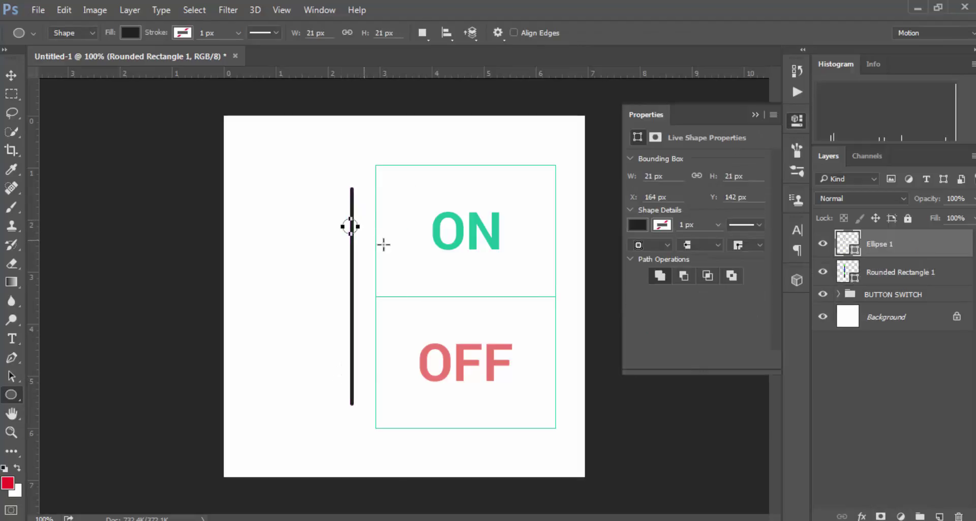
pyautogui.click(754, 115)
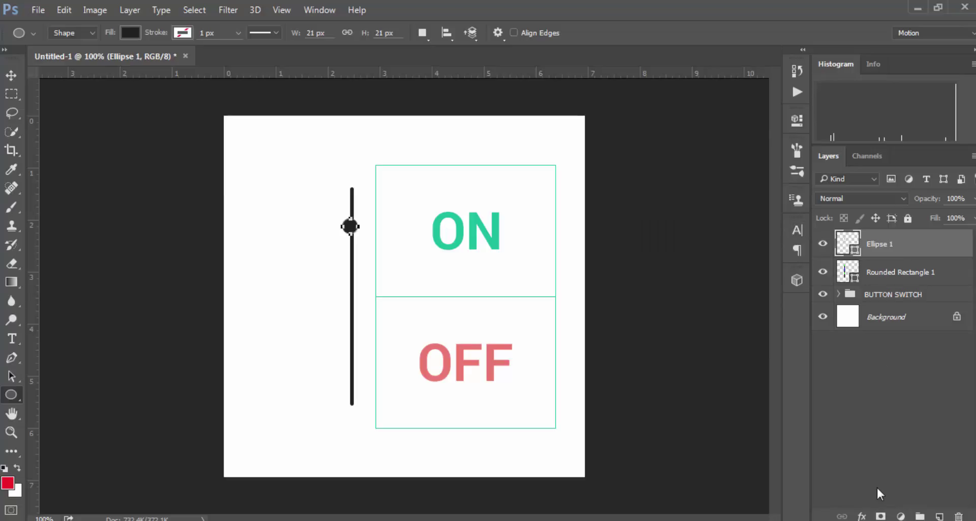
# Apply a Color Overlay effect with colour #3498db to the Ellipse 1 circle
pyautogui.click(862, 515)
pyautogui.click(903, 438)
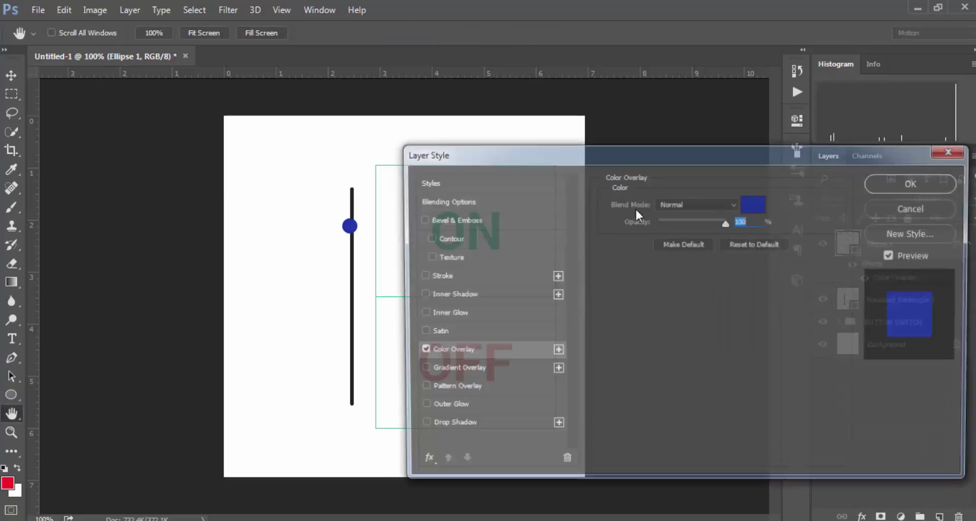
pyautogui.click(754, 203)
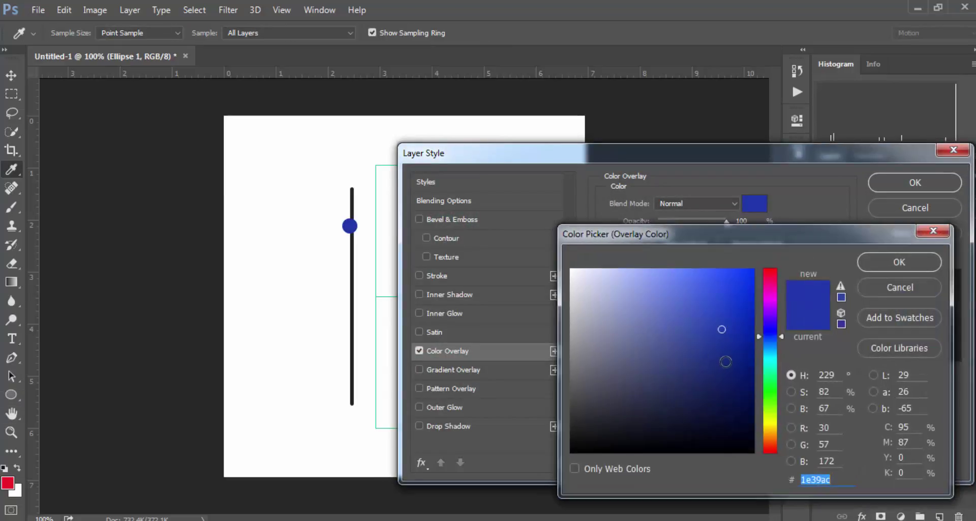
pyautogui.write('3498db')
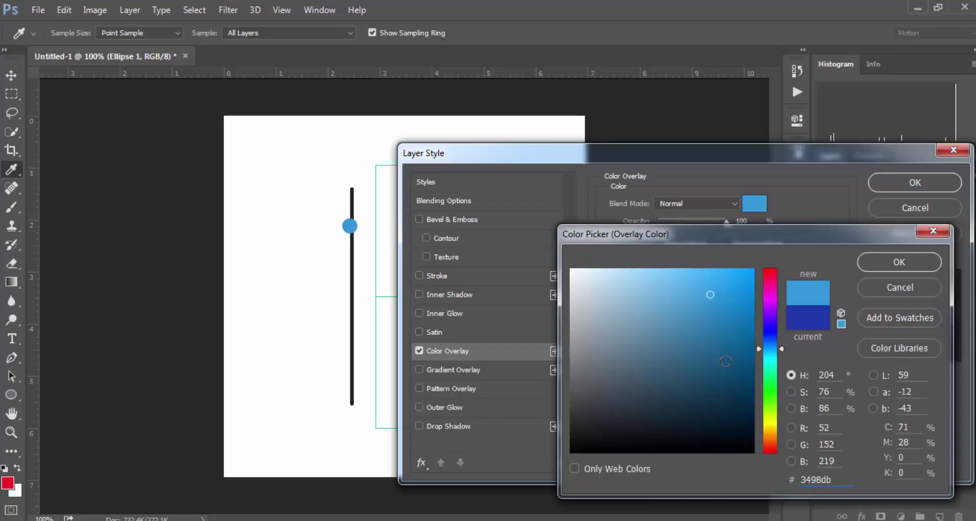
pyautogui.press('Return')
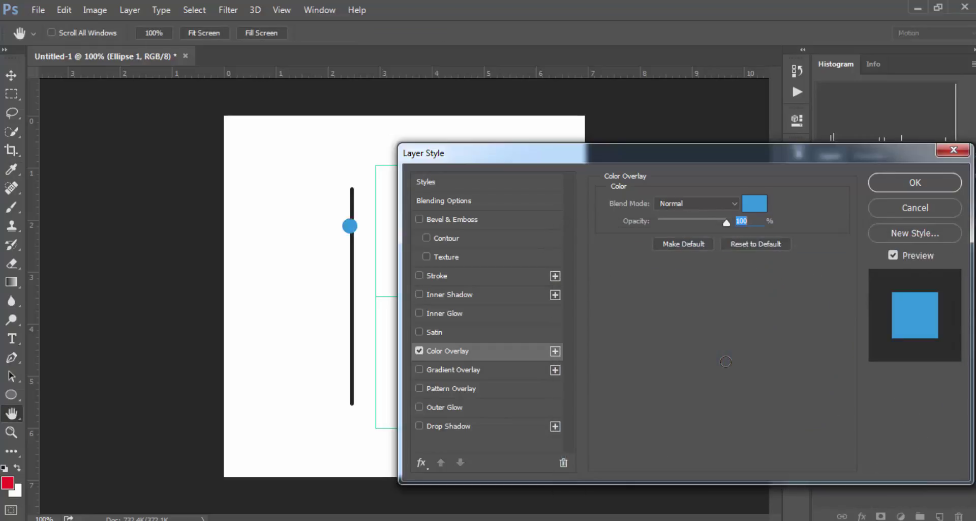
pyautogui.click(880, 185)
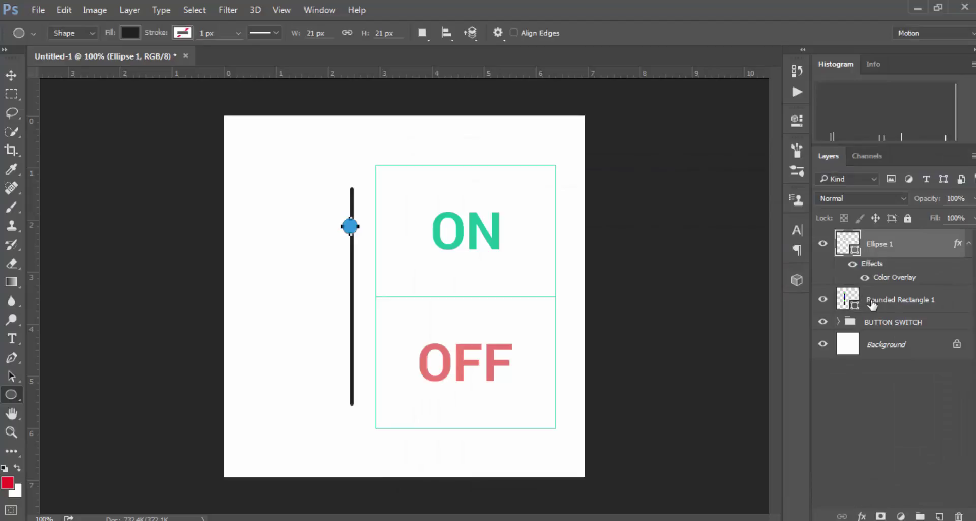
# Align the Ellipse 1 circle and the Rounded Rectangle 1 bar on their horizontal centres, and nudge the circle 10 px down
pyautogui.click(865, 300)
pyautogui.click(878, 249)
pyautogui.press('v')
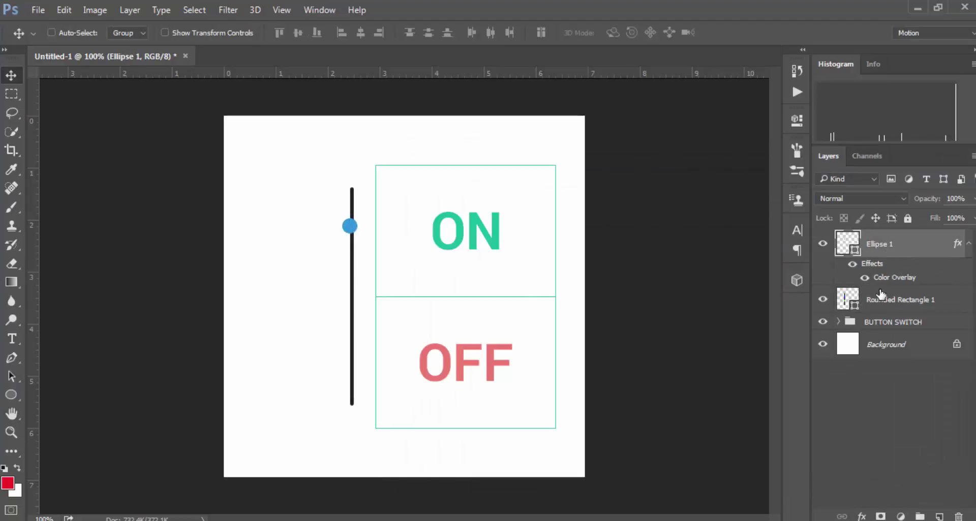
pyautogui.keyDown('ctrl'); pyautogui.click(880, 300); pyautogui.keyUp('ctrl')
pyautogui.click(360, 32)
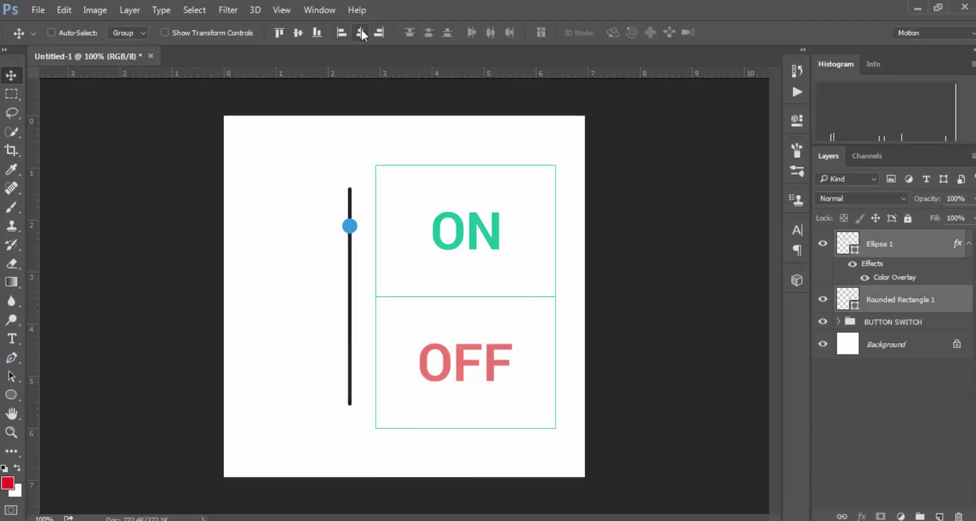
pyautogui.click(882, 252)
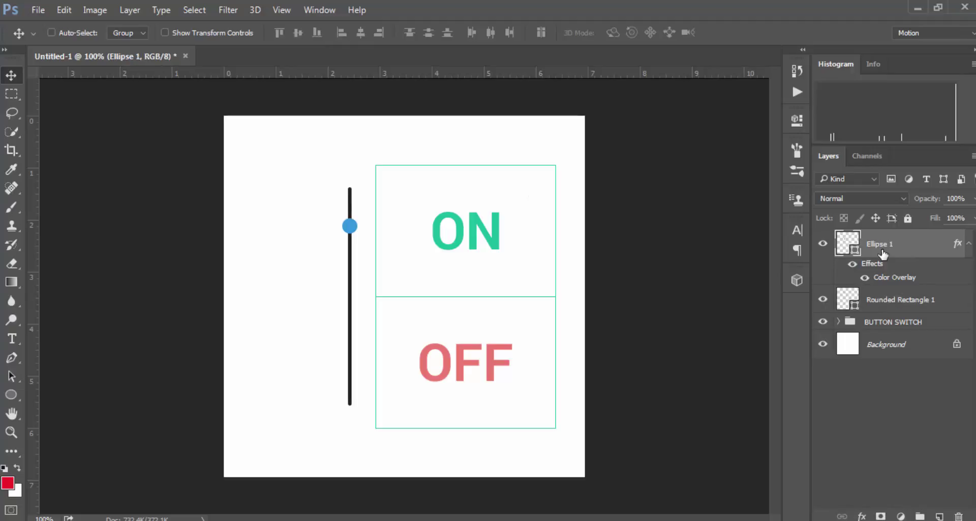
pyautogui.hotkey('shift', 'Down')
# Draw a rectangle about 371 × 421 px around the slider and switch, and place its layer directly below the BUTTON SWITCH group
pyautogui.click(11, 393)
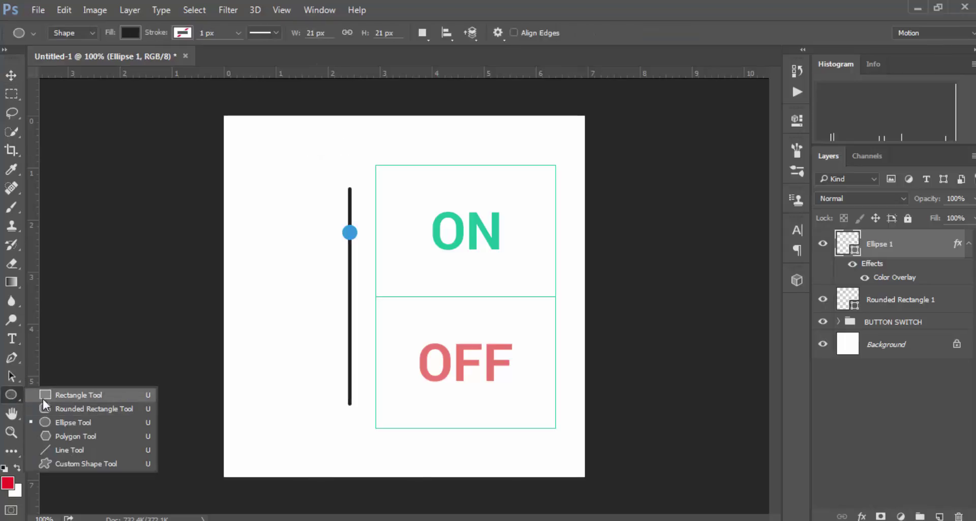
pyautogui.click(43, 397)
pyautogui.moveTo(307, 150); pyautogui.dragTo(574, 454)
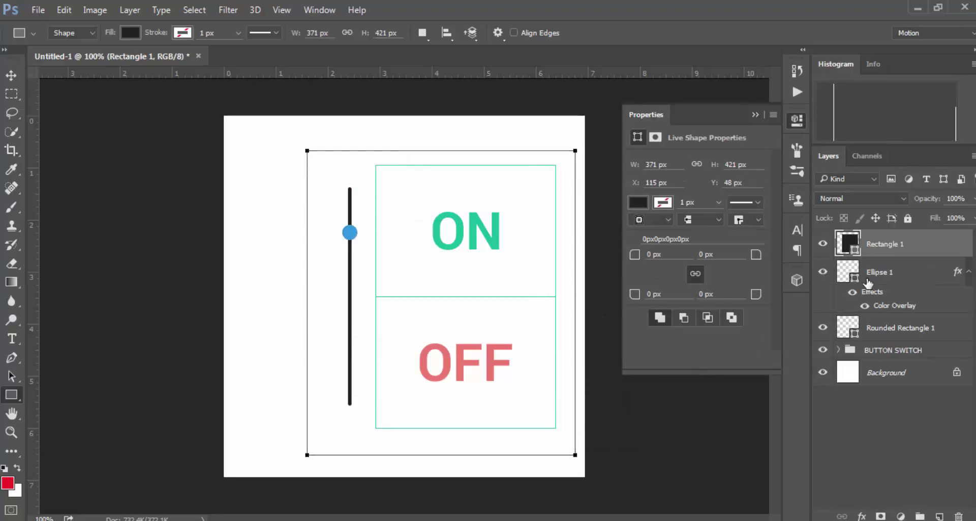
pyautogui.moveTo(885, 245); pyautogui.dragTo(879, 362)
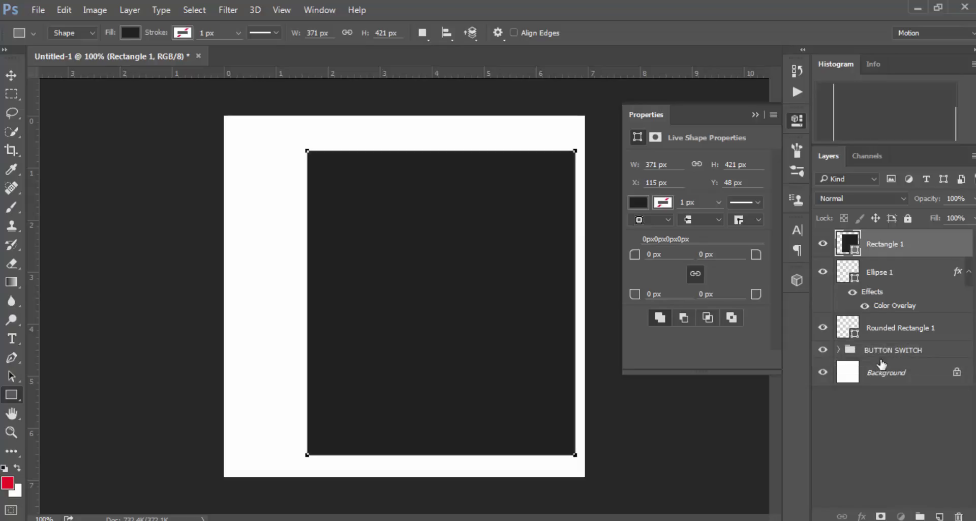
pyautogui.click(880, 356)
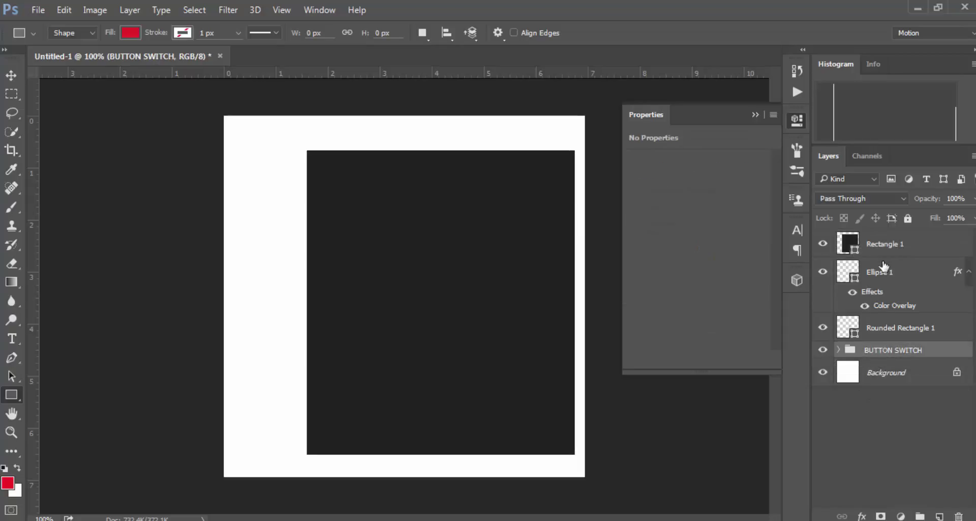
pyautogui.moveTo(882, 249); pyautogui.dragTo(871, 363)
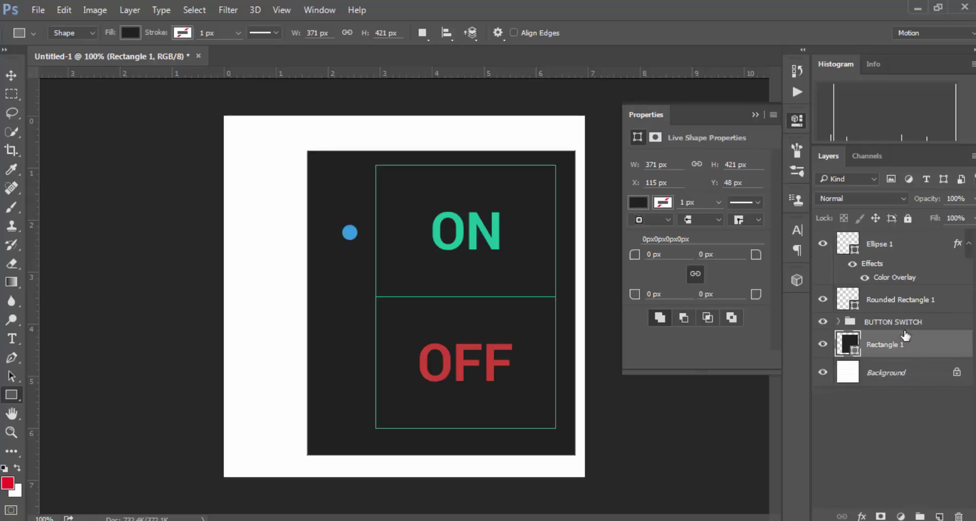
# Set the fill colour of the Rectangle 1 backing panel to #34495e
pyautogui.doubleClick(853, 341)
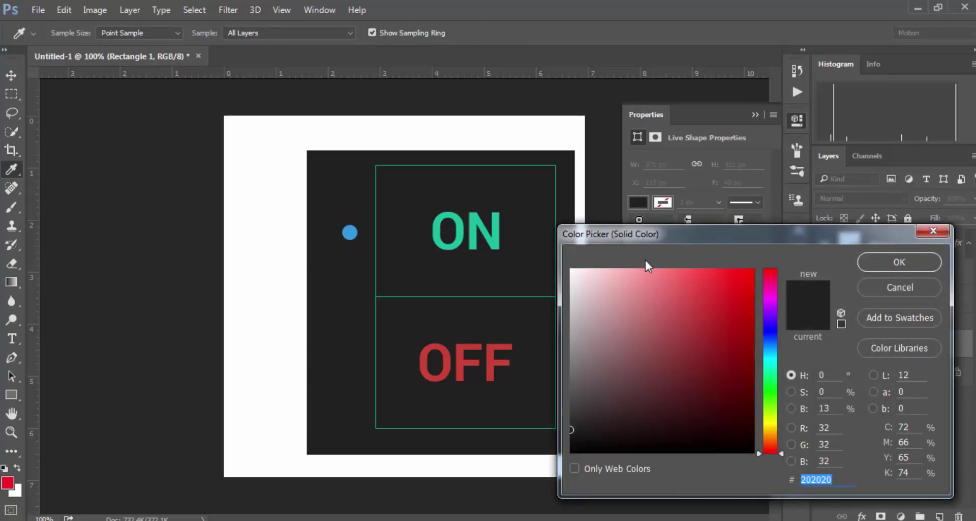
pyautogui.write('3498db')
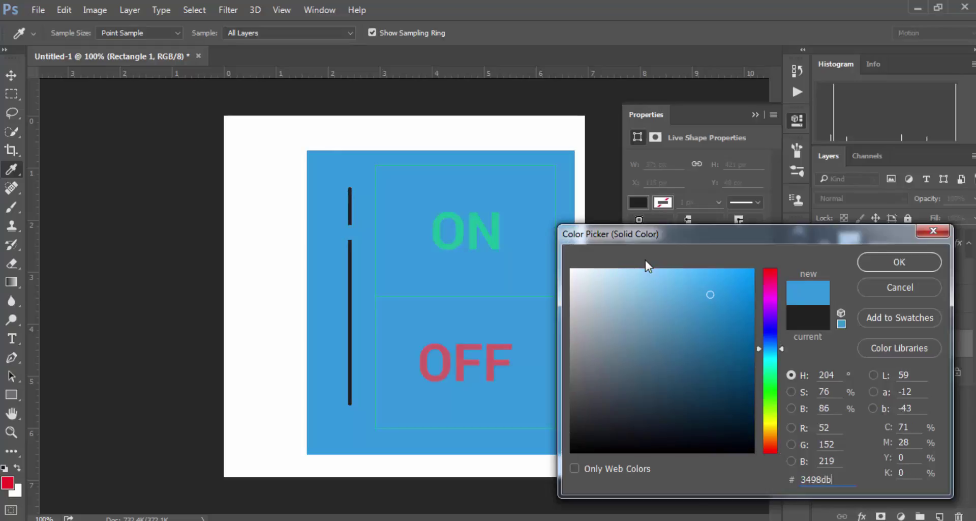
pyautogui.press('BackSpace')
pyautogui.press('BackSpace')
pyautogui.press('BackSpace')
pyautogui.press('BackSpace')
pyautogui.press('BackSpace')
pyautogui.press('BackSpace')
pyautogui.write('344')
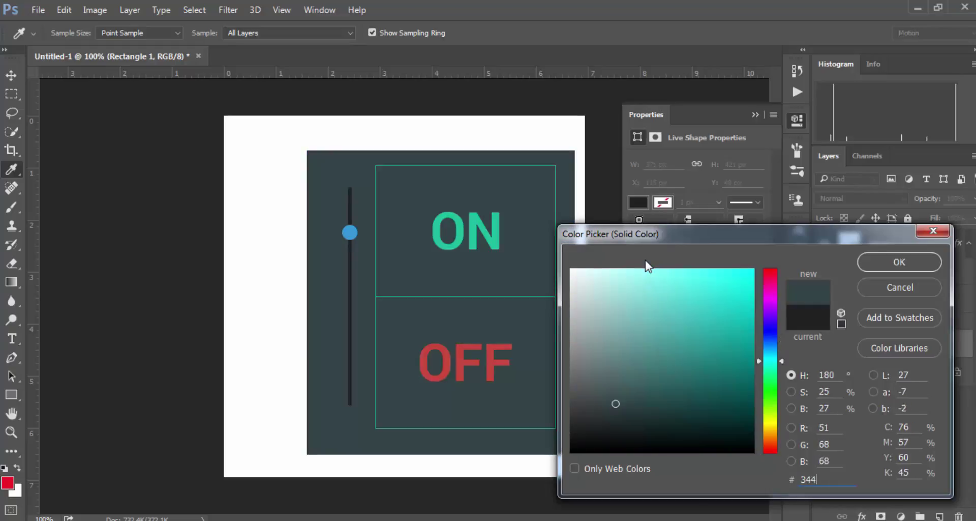
pyautogui.write('95e')
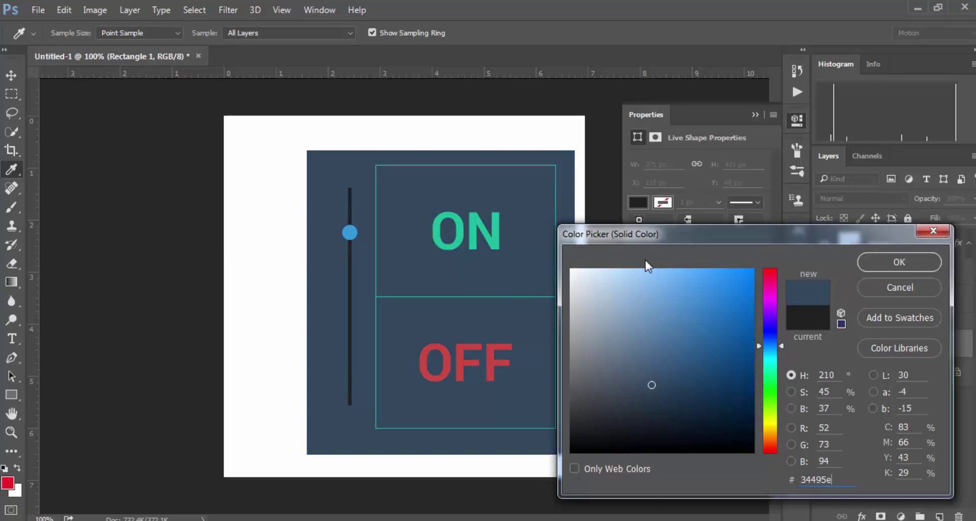
pyautogui.press('Return')
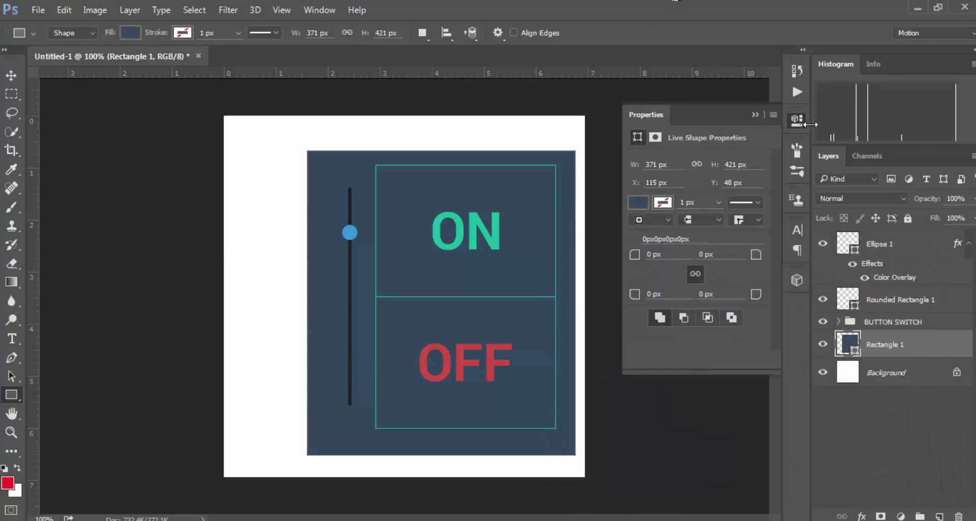
# Add a Drop Shadow to Rectangle 1 with 40% opacity, 90° angle, 1 px distance, 20% spread and 20 px size
pyautogui.click(755, 115)
pyautogui.click(862, 515)
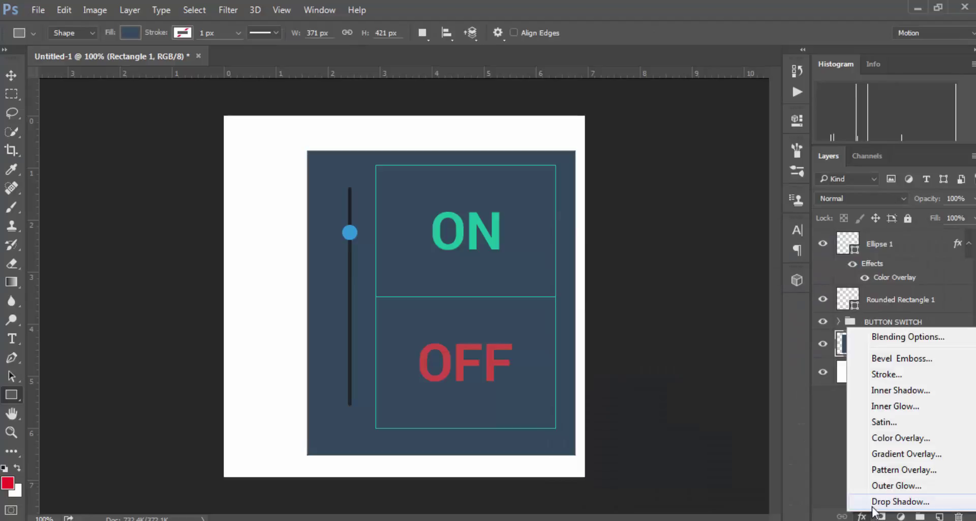
pyautogui.click(876, 501)
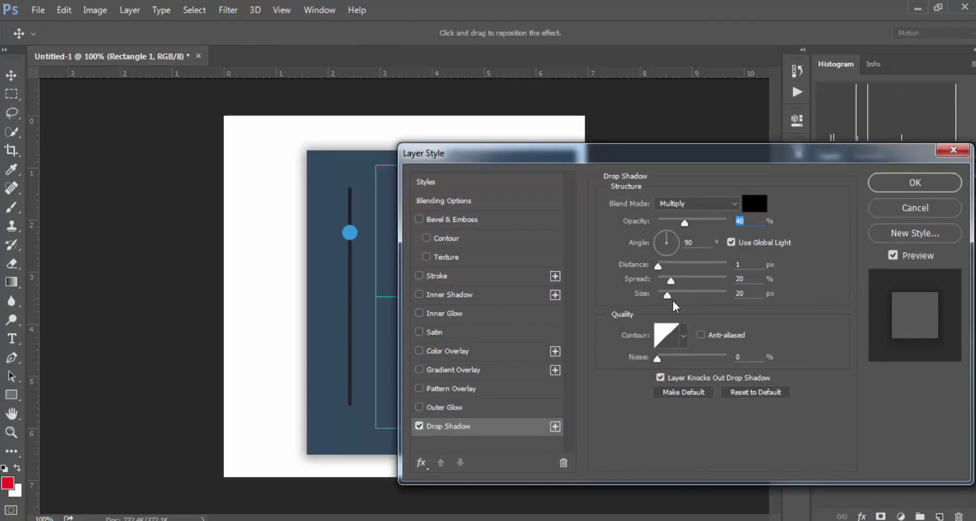
pyautogui.click(915, 182)
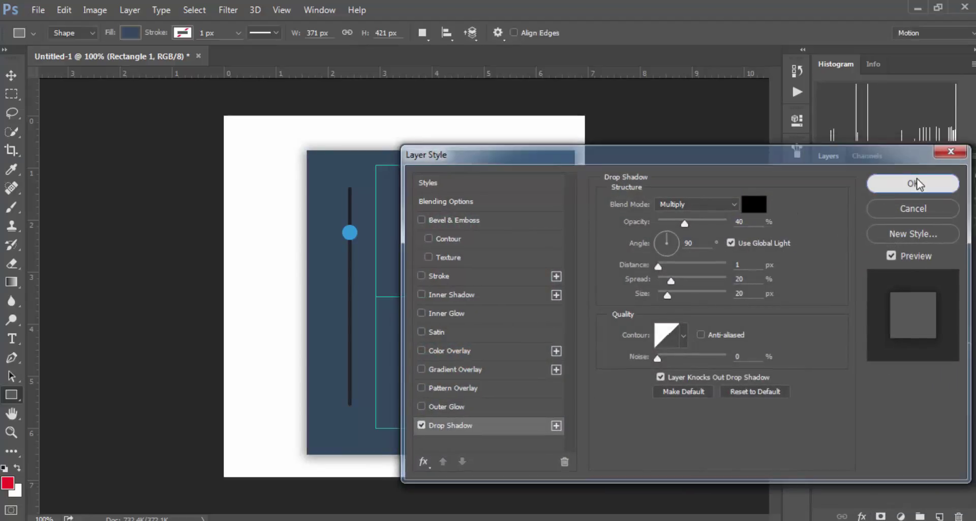
# Unlock the Background layer and apply a Color Overlay effect with colour #1abc9c to it
pyautogui.click(917, 404)
pyautogui.click(956, 399)
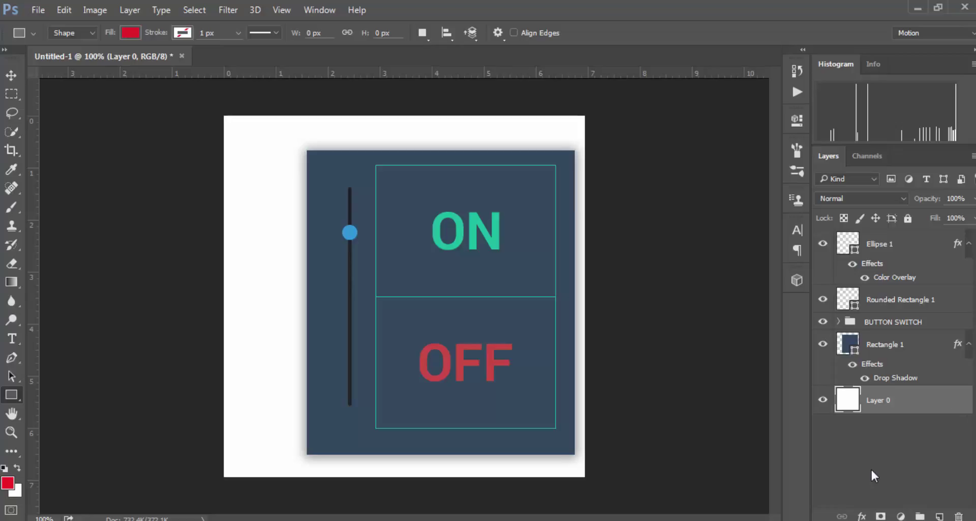
pyautogui.click(862, 515)
pyautogui.click(911, 438)
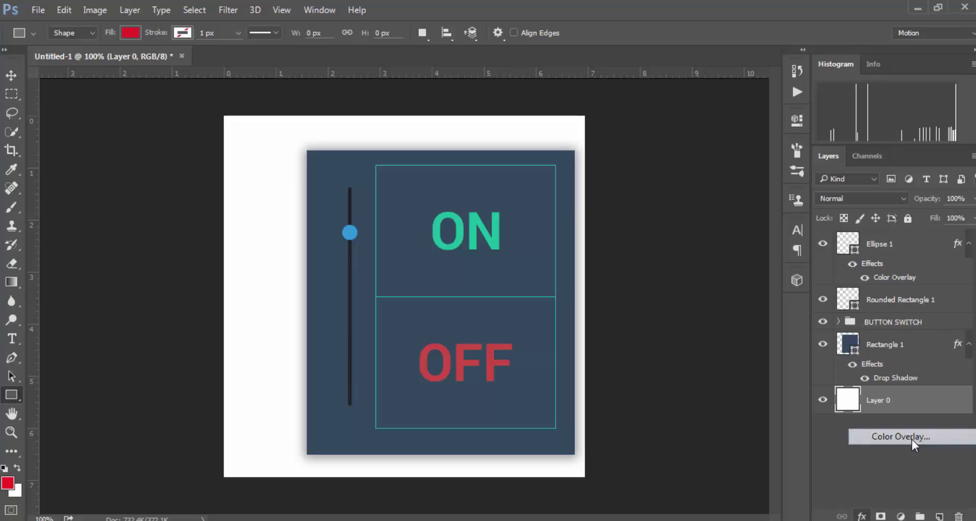
pyautogui.click(753, 205)
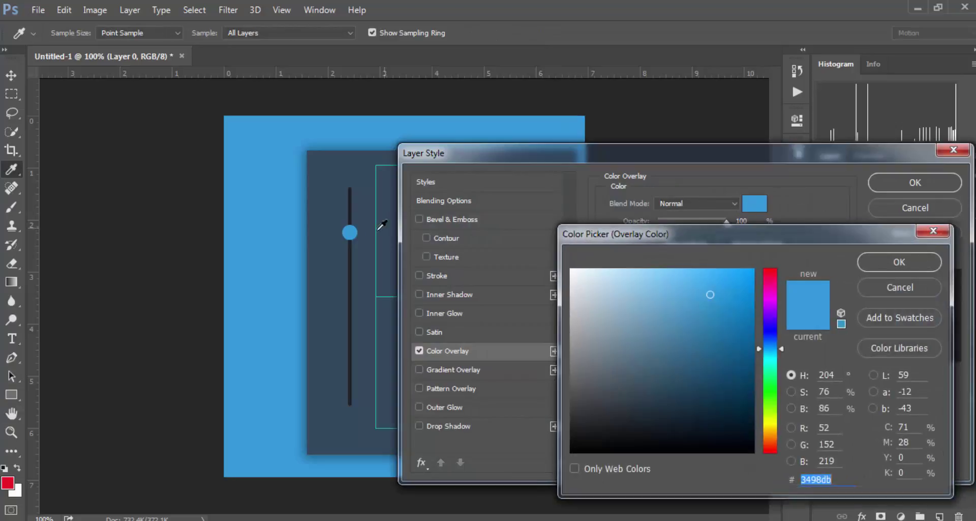
pyautogui.moveTo(605, 238); pyautogui.dragTo(635, 252)
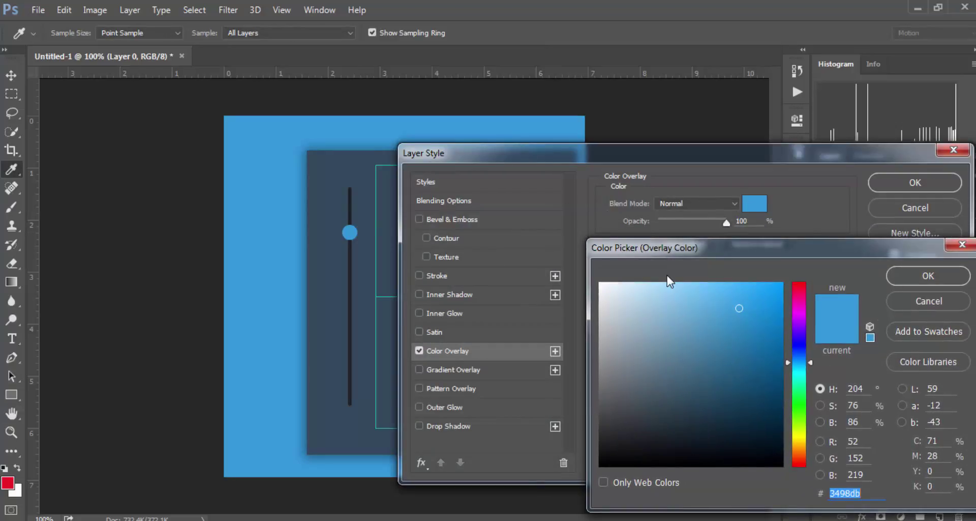
pyautogui.write('1abc9c')
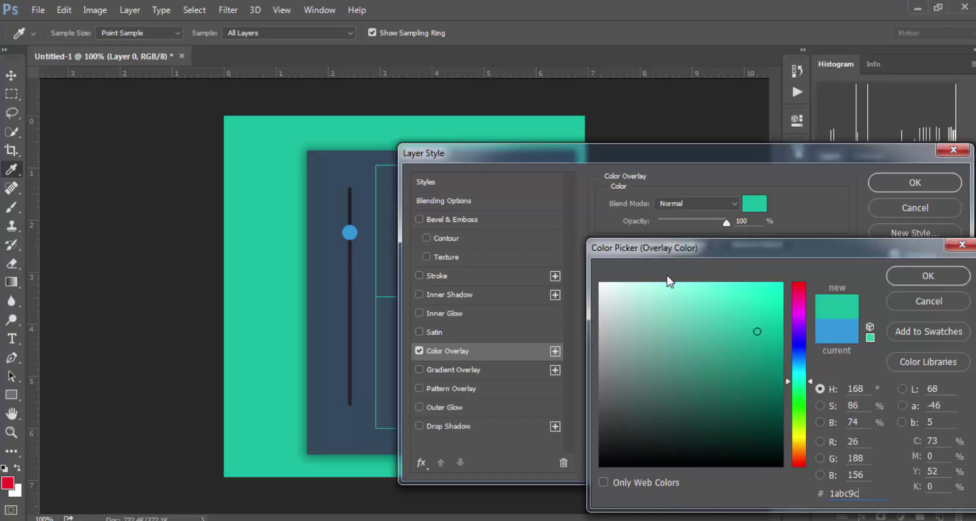
pyautogui.press('Return')
pyautogui.press('Return')
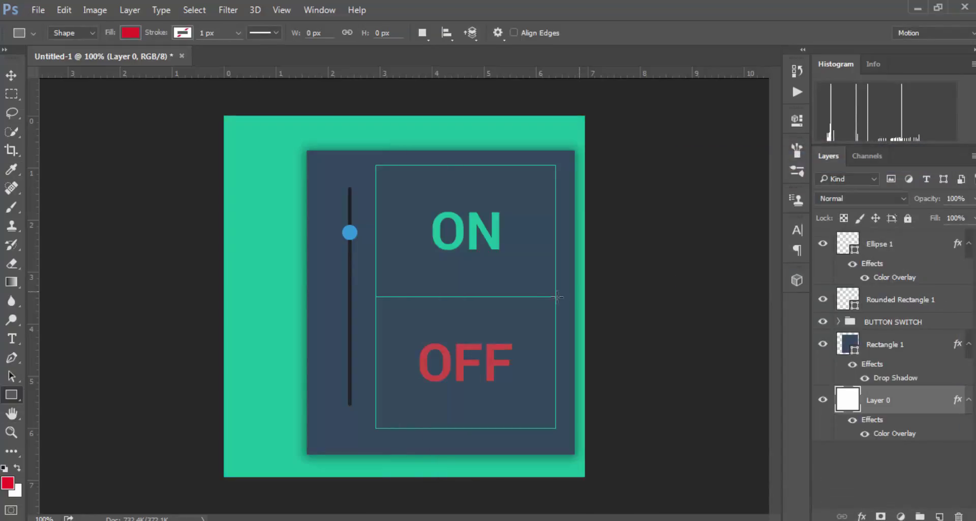
# Apply a white (#ffffff) Color Overlay effect to the Rounded Rectangle 1 slider bar
pyautogui.press('v')
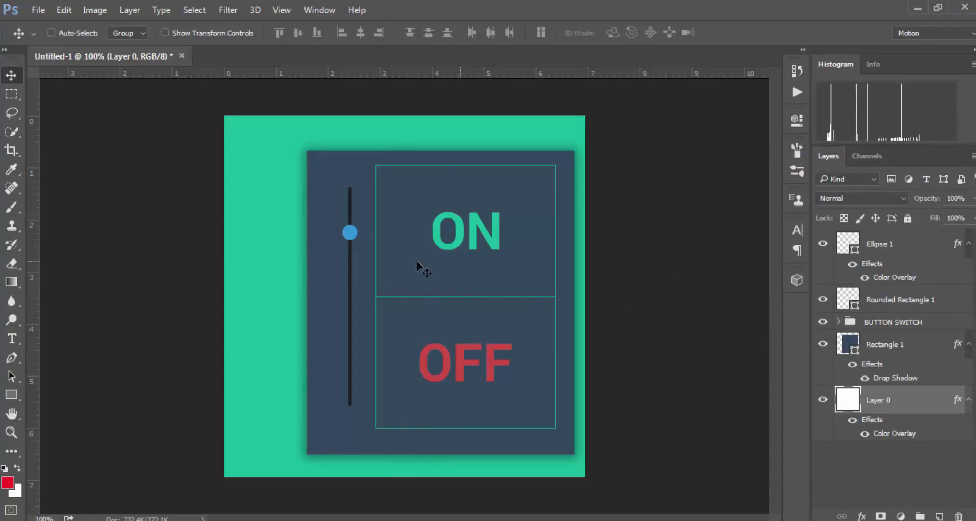
pyautogui.click(882, 301)
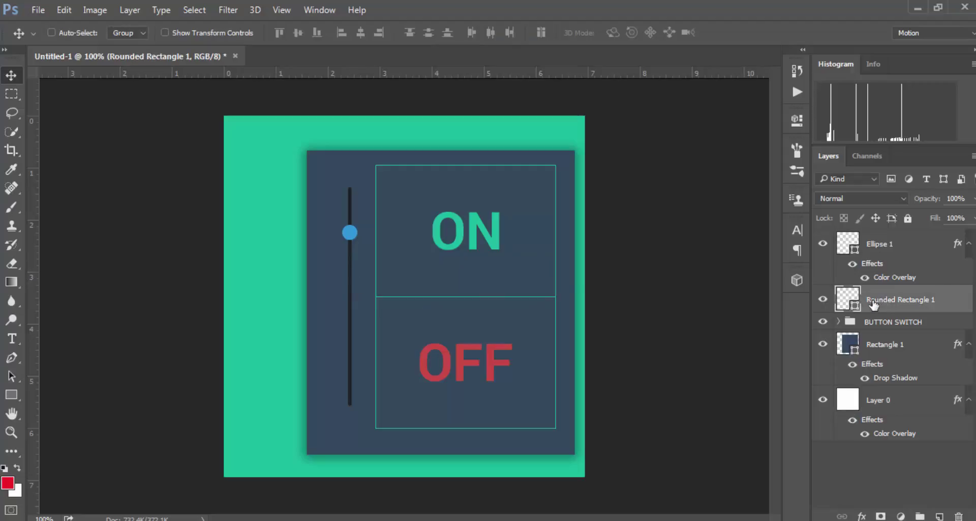
pyautogui.moveTo(351, 283); pyautogui.dragTo(349, 289)
pyautogui.hotkey('ctrl', 'z')
pyautogui.click(862, 515)
pyautogui.click(865, 458)
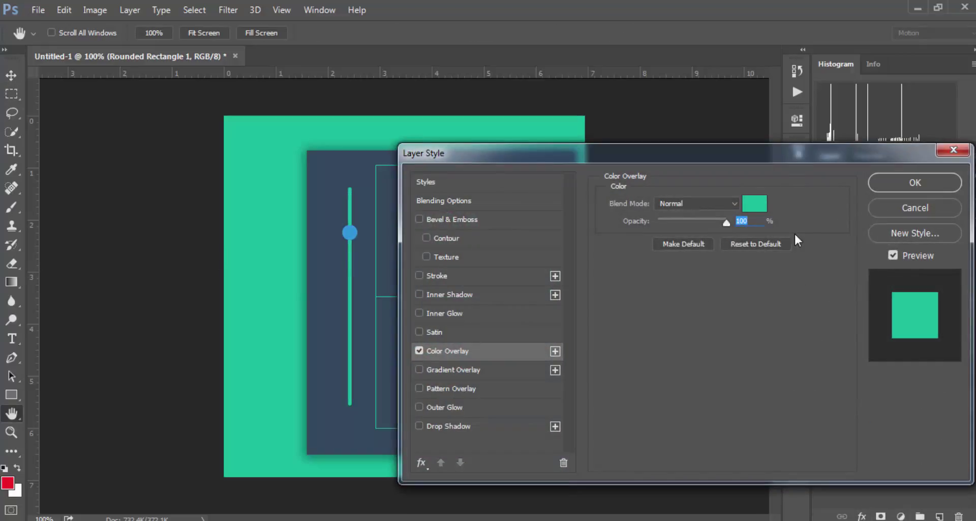
pyautogui.click(768, 204)
pyautogui.click(600, 284)
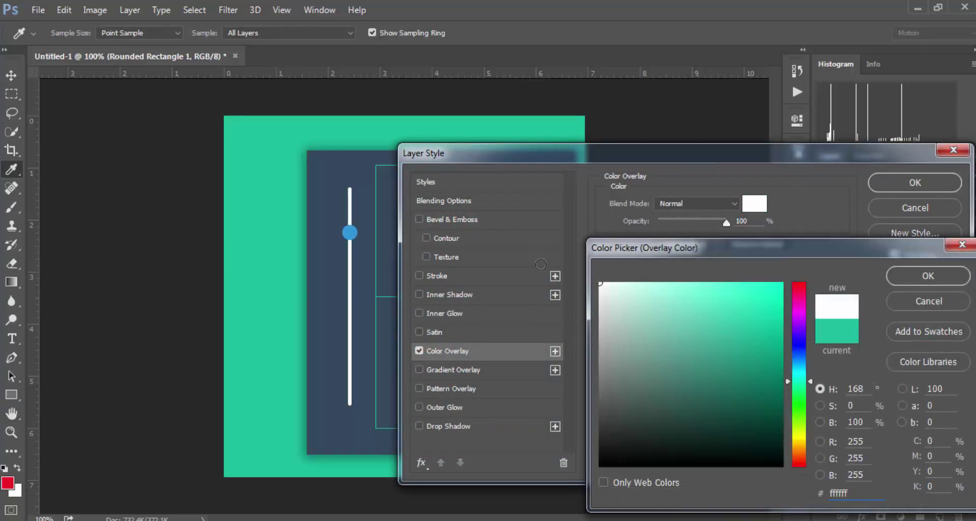
pyautogui.click(928, 275)
pyautogui.click(897, 173)
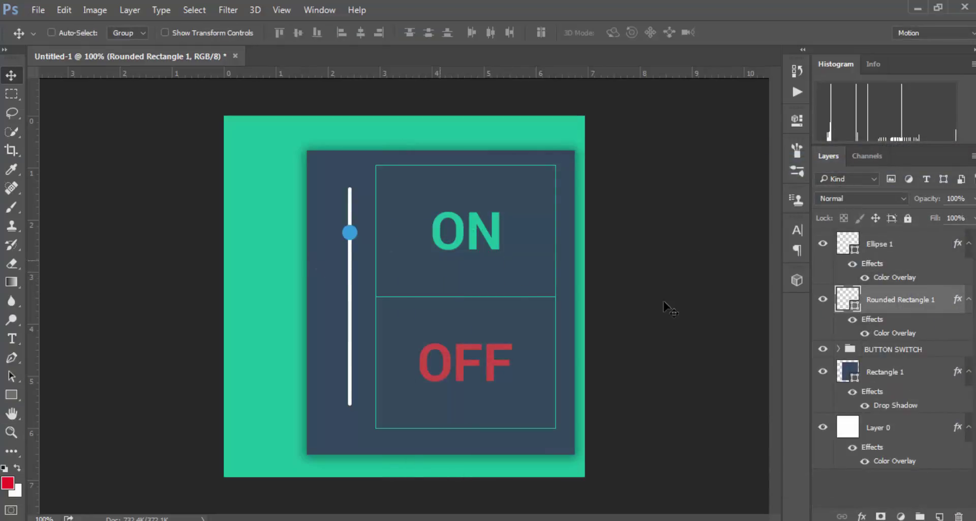
# Change the Ellipse 1 knob's Color Overlay to white (#ffffff) and add a Drop Shadow with 40% opacity, 20% spread and 20 px size
pyautogui.click(895, 250)
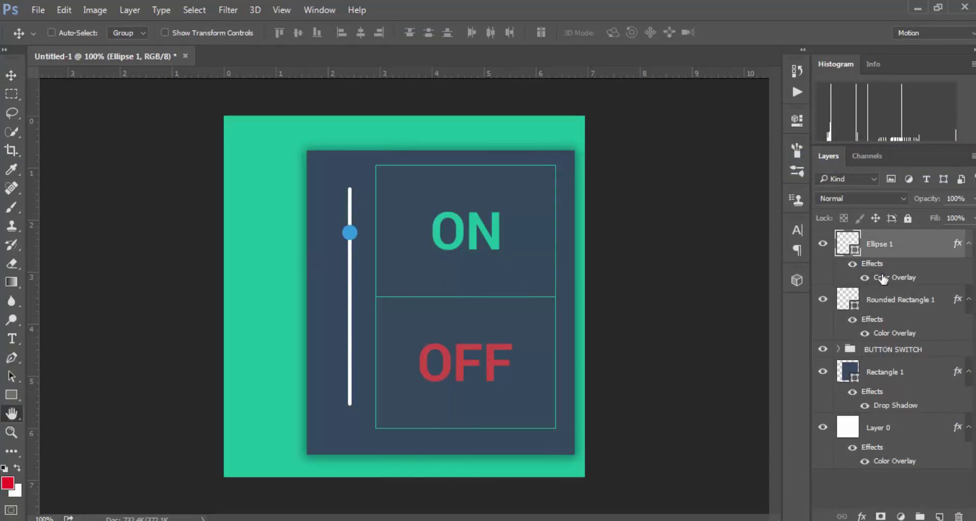
pyautogui.doubleClick(882, 279)
pyautogui.click(754, 203)
pyautogui.click(561, 293)
pyautogui.click(568, 240)
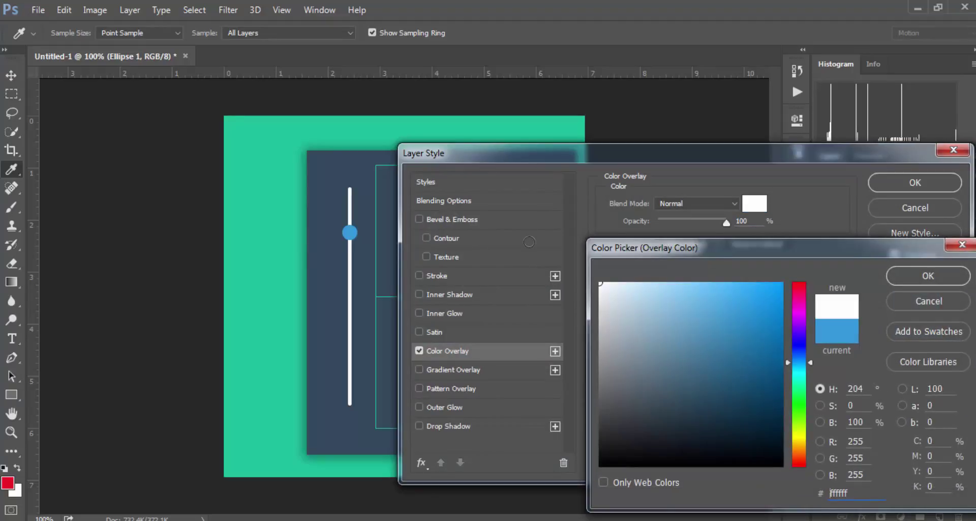
pyautogui.click(927, 275)
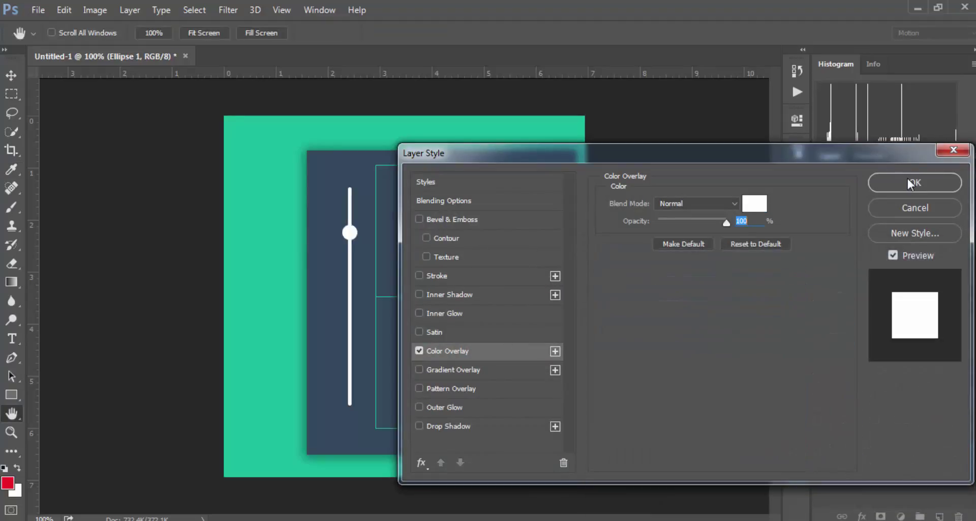
pyautogui.click(444, 426)
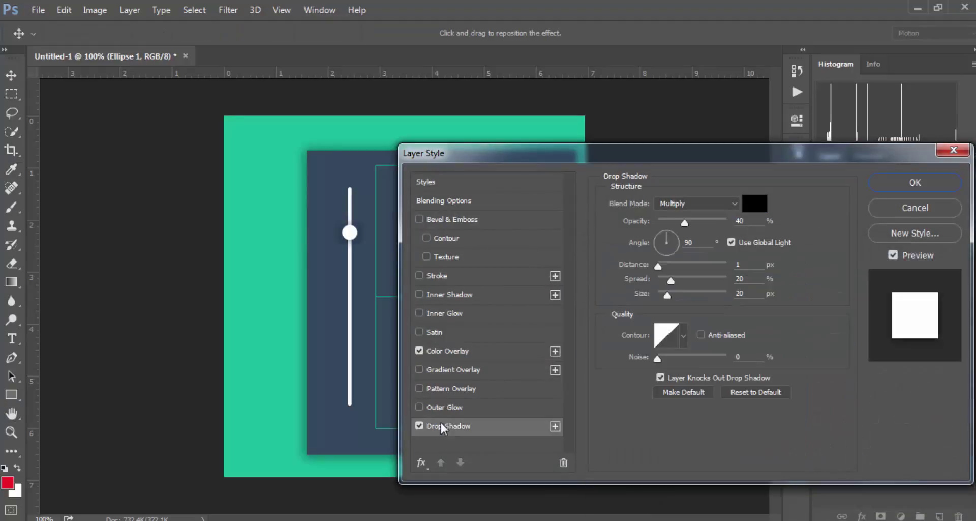
pyautogui.click(913, 183)
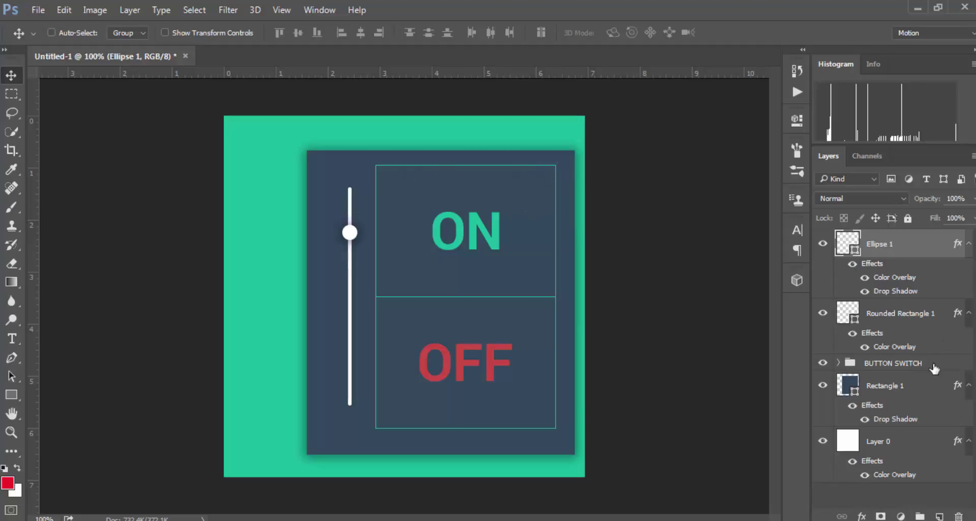
# In the BUTTON SWITCH group, enable the Color Overlay on Rectangle 1 copy and set its colour to white (#ffffff)
pyautogui.click(838, 363)
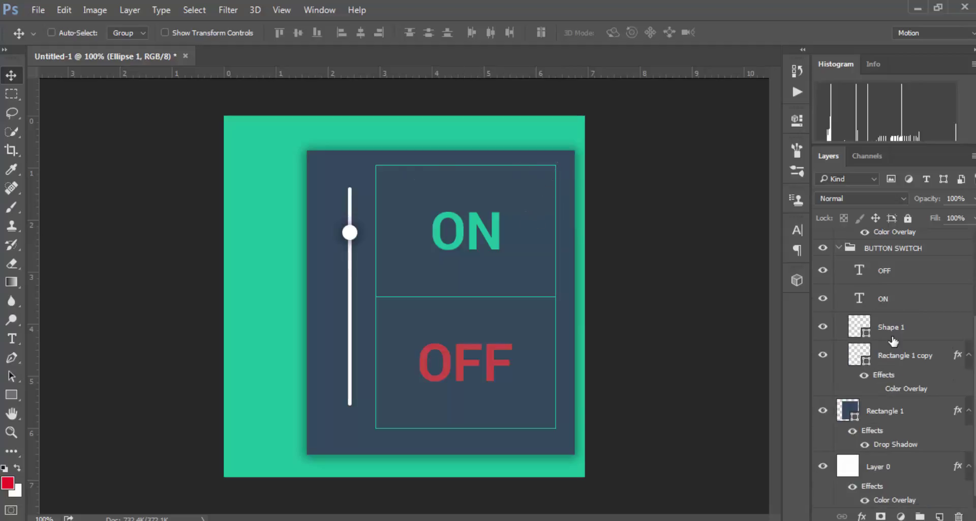
pyautogui.click(869, 358)
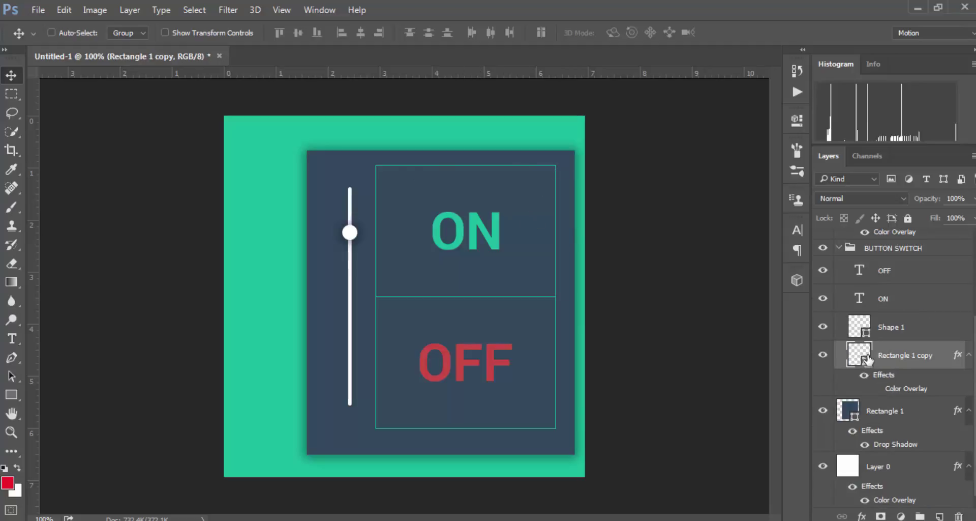
pyautogui.click(878, 389)
pyautogui.doubleClick(909, 389)
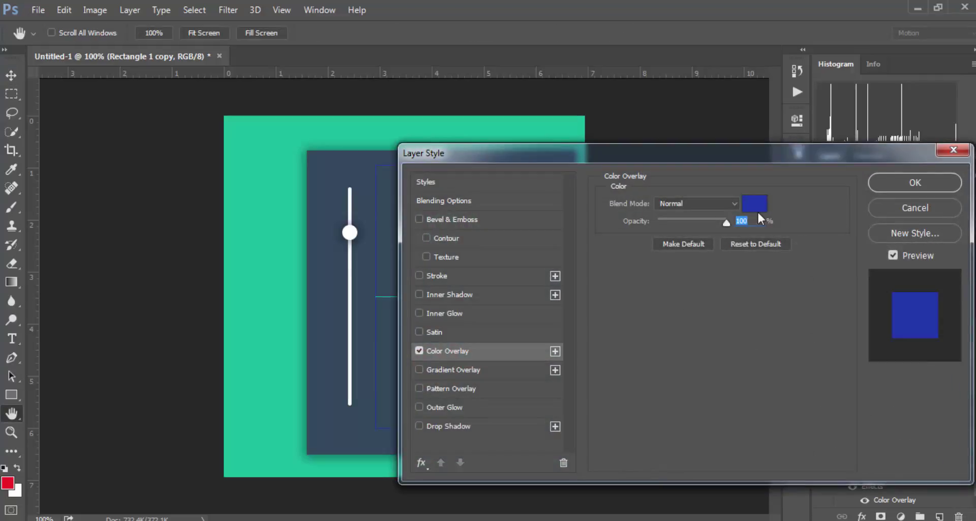
pyautogui.click(755, 203)
pyautogui.moveTo(667, 298); pyautogui.dragTo(540, 219)
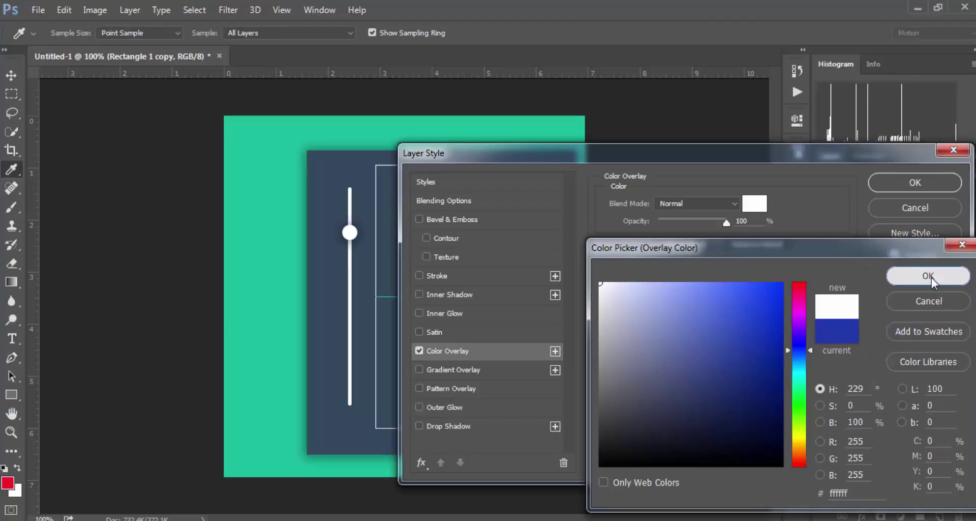
pyautogui.click(929, 277)
pyautogui.click(915, 181)
# Apply a white Color Overlay effect to the Shape 1 divider line between ON and OFF
pyautogui.click(907, 328)
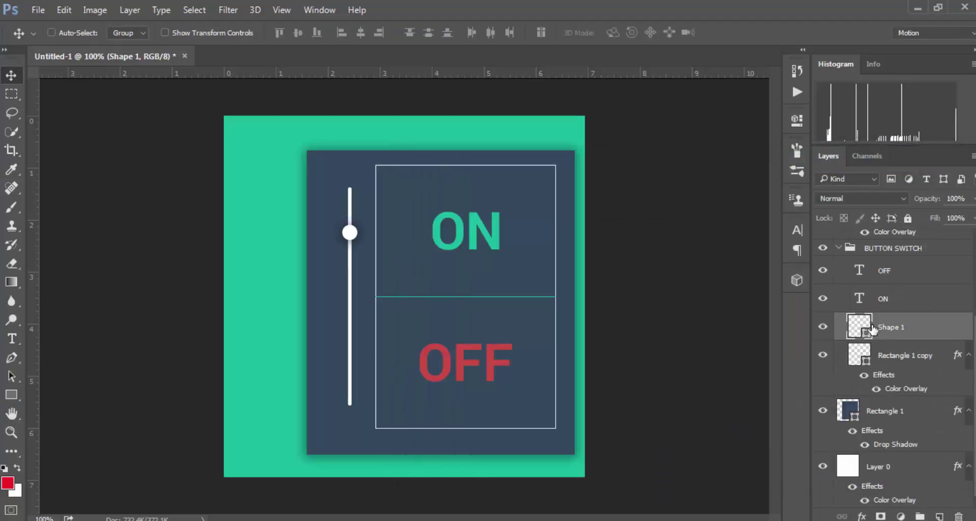
pyautogui.moveTo(548, 322)
pyautogui.mouseDown()
pyautogui.moveTo(548, 345)
pyautogui.moveTo(548, 323)
pyautogui.mouseUp()
pyautogui.click(859, 516)
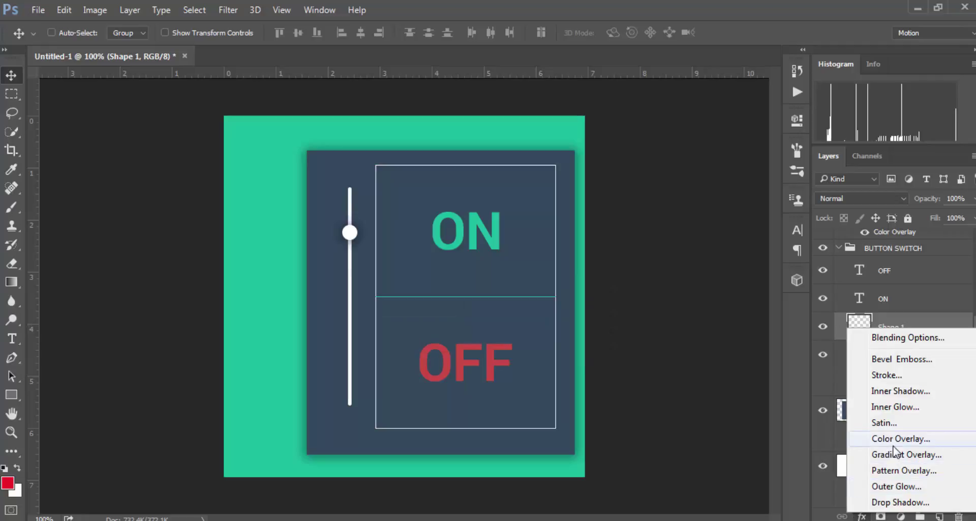
pyautogui.click(875, 437)
pyautogui.click(921, 189)
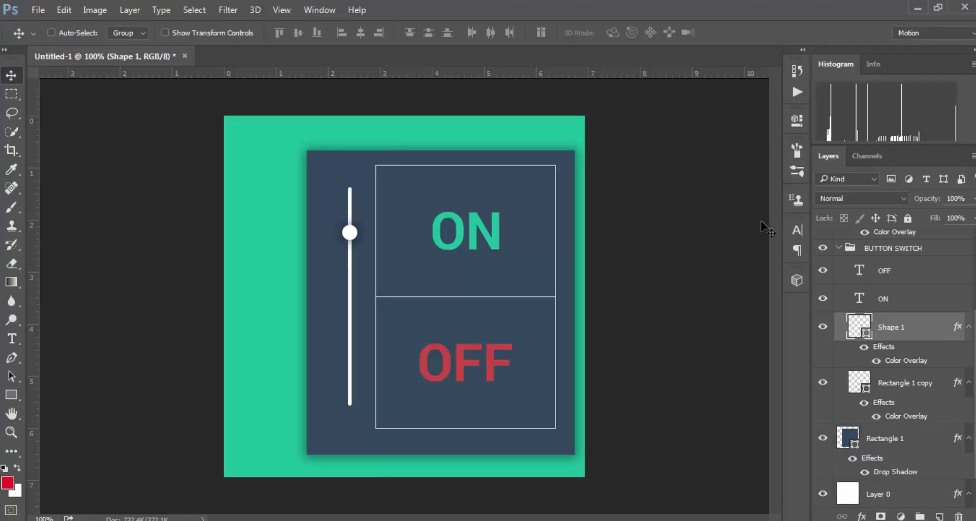
# Set the opacity of the OFF text layer to 50%
pyautogui.click(899, 269)
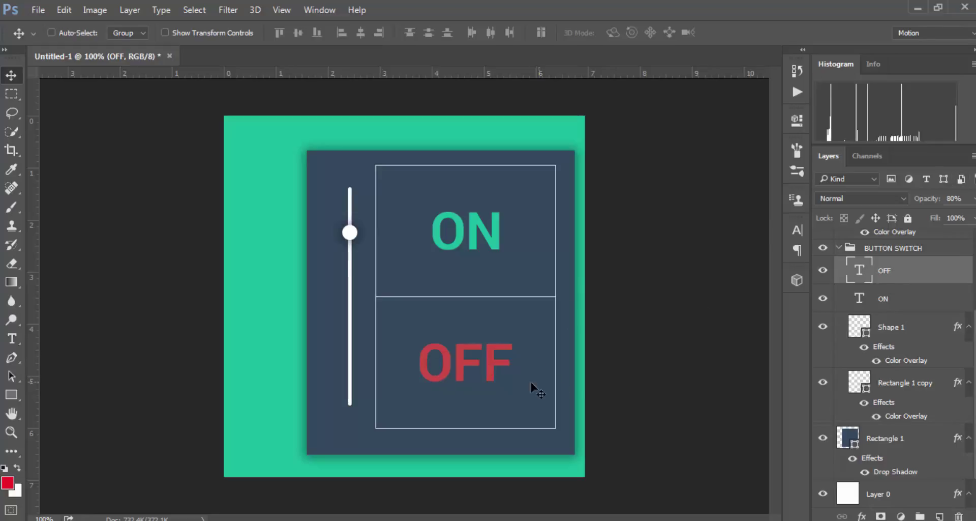
pyautogui.moveTo(967, 197); pyautogui.dragTo(943, 198)
pyautogui.write('50')
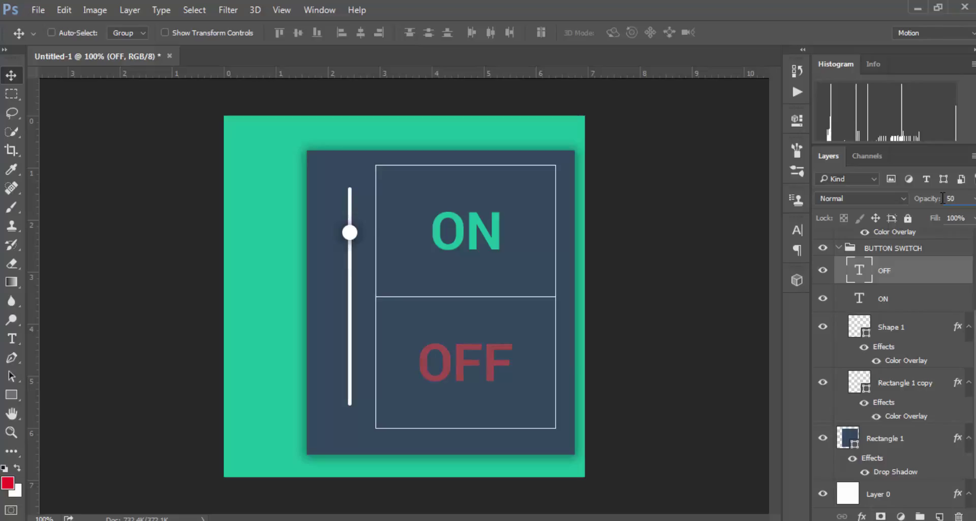